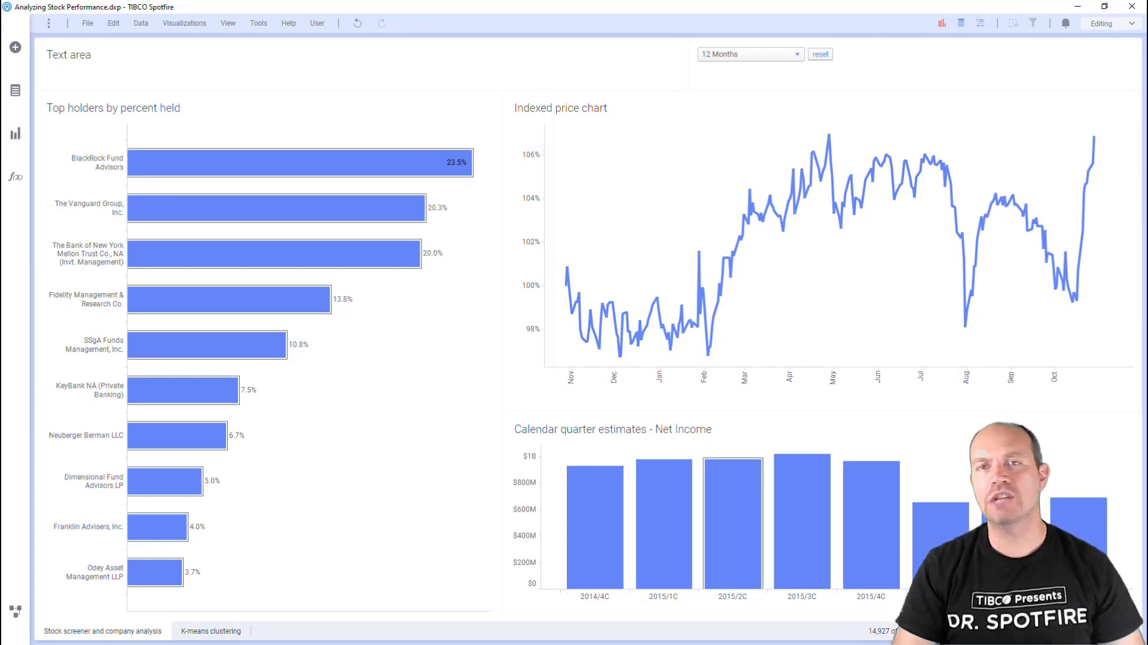
Step: Cycle the price chart's range through 30 Days, 6 Months and 12 Months, then reset it to 6 Months
{"action": "left_click", "coordinate": [785, 57]}
{"action": "left_click", "coordinate": [765, 70]}
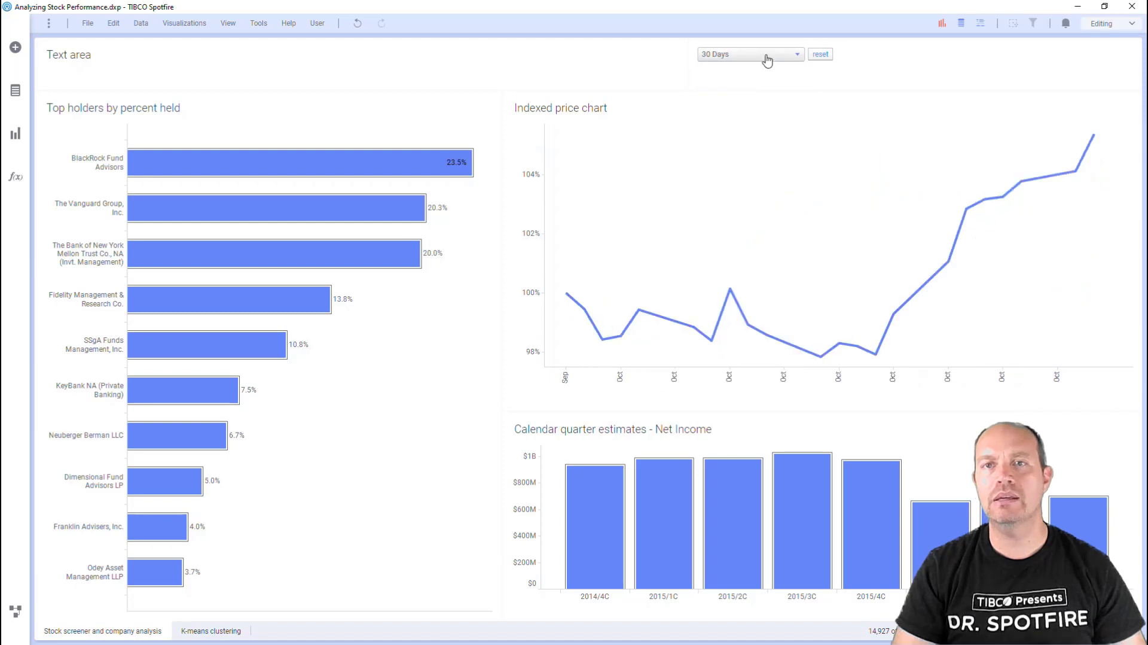
{"action": "left_click", "coordinate": [769, 56]}
{"action": "left_click", "coordinate": [754, 85]}
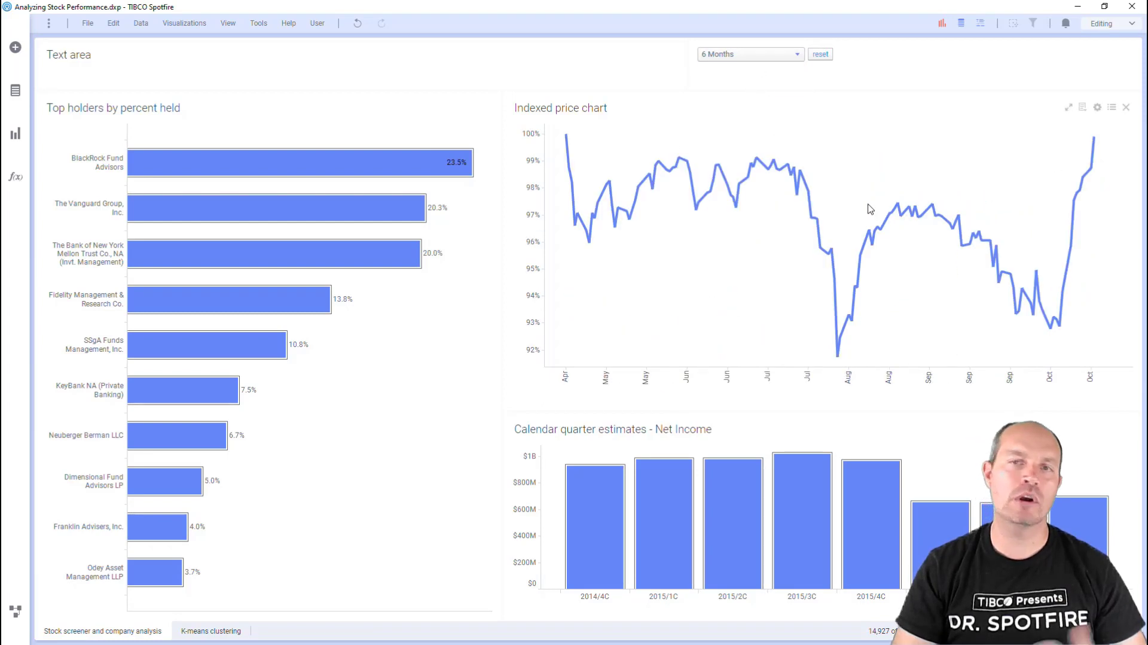
{"action": "left_click", "coordinate": [788, 55]}
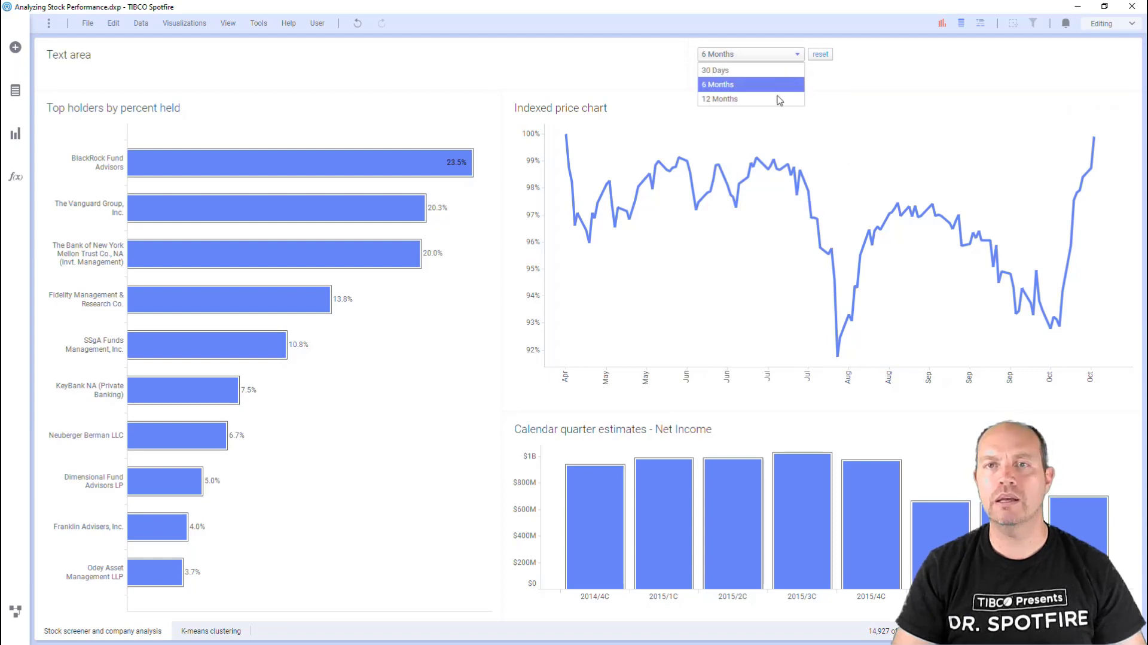
{"action": "left_click", "coordinate": [774, 97]}
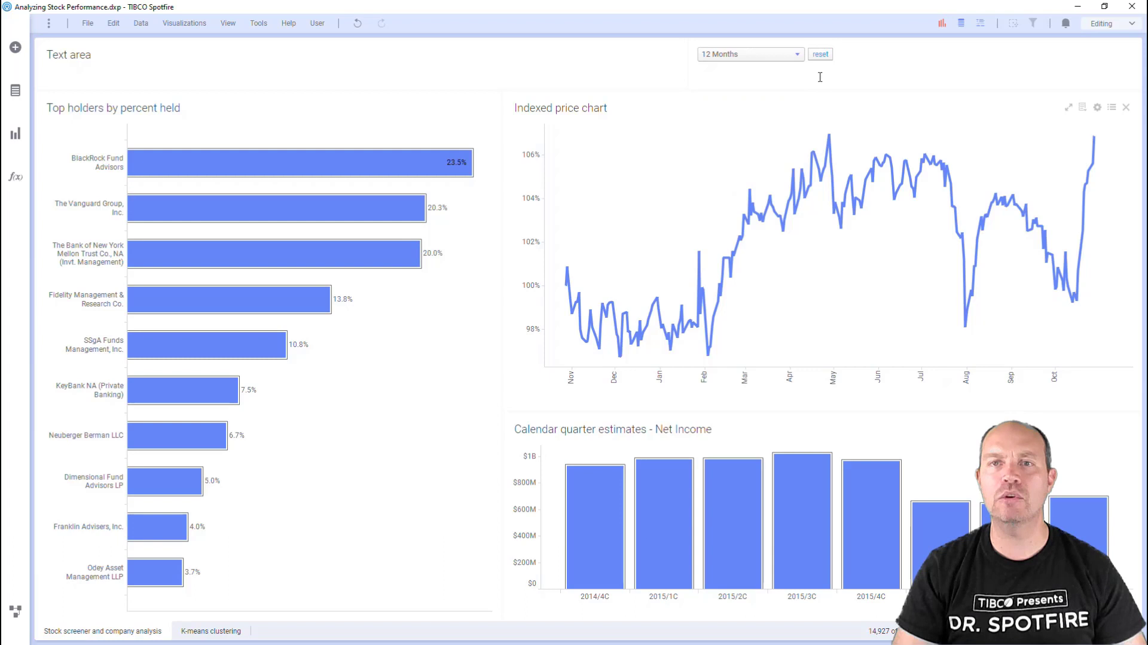
{"action": "key", "text": "Up"}
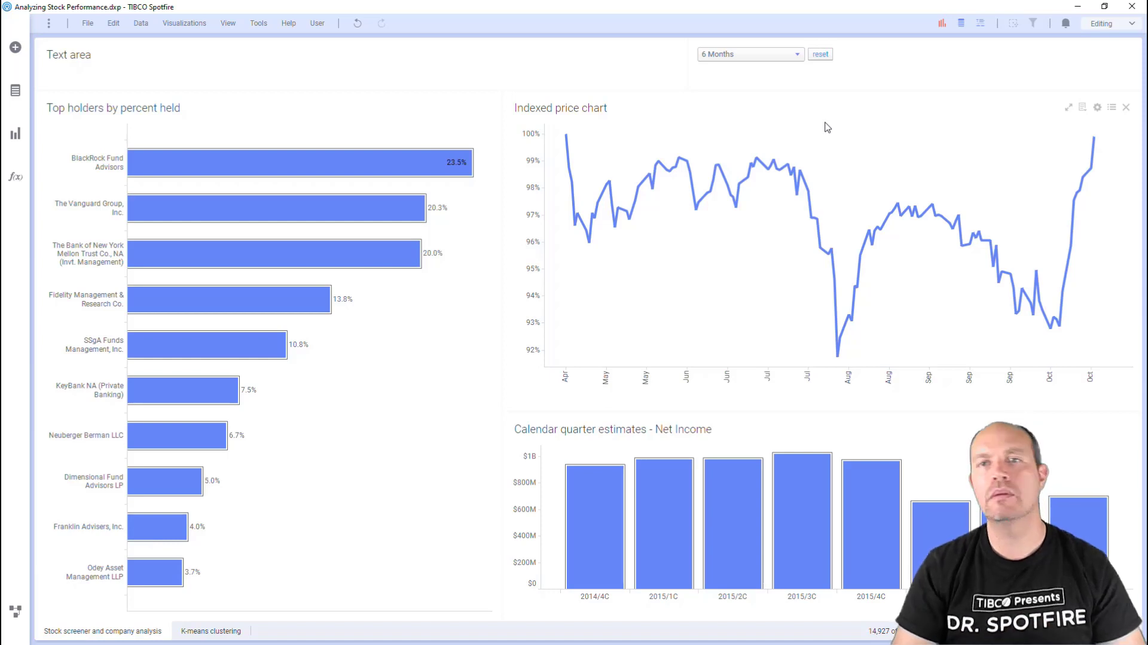
Step: Set the range to 12 Months, visit K-means clustering, then return to the stock screener page
{"action": "left_click", "coordinate": [794, 57]}
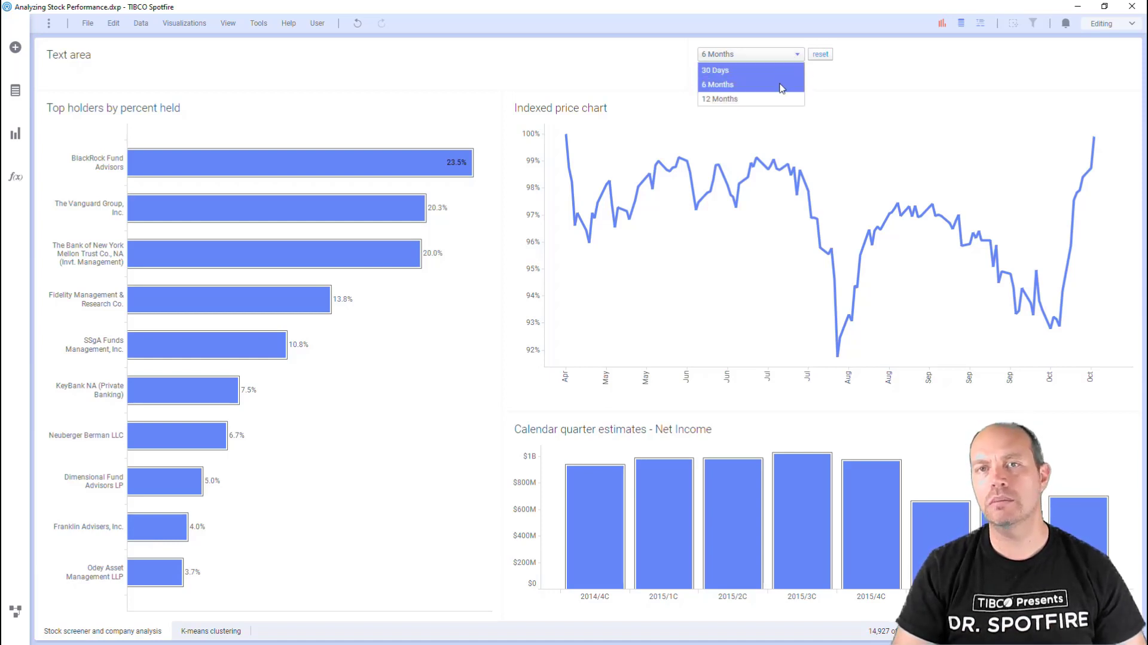
{"action": "left_click", "coordinate": [781, 99]}
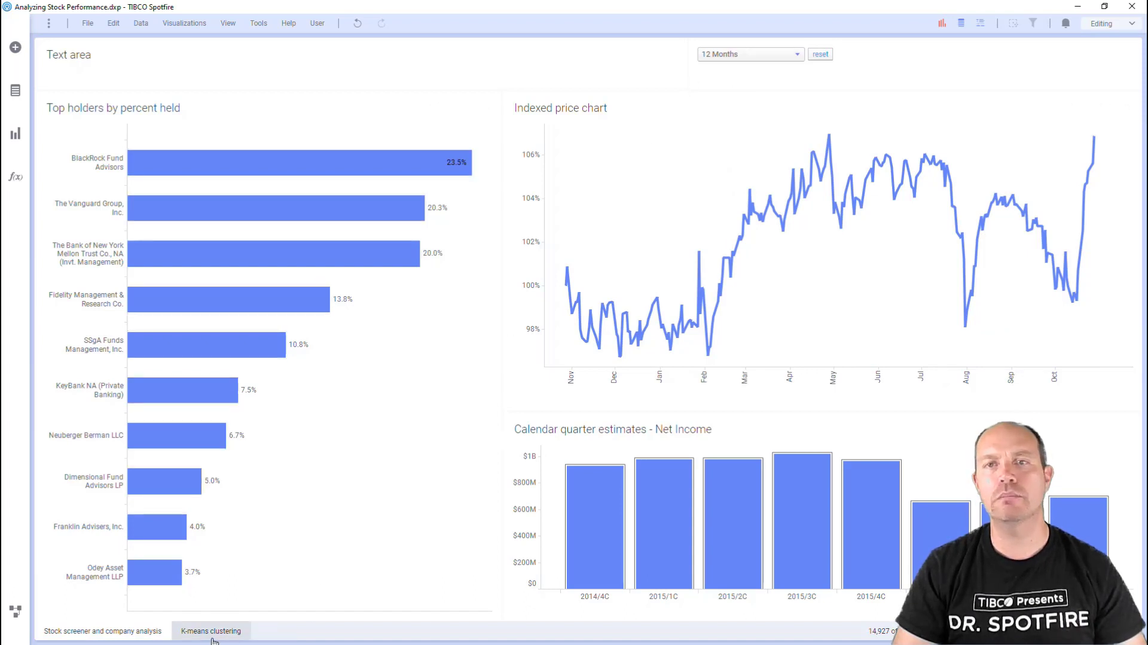
{"action": "left_click", "coordinate": [214, 632]}
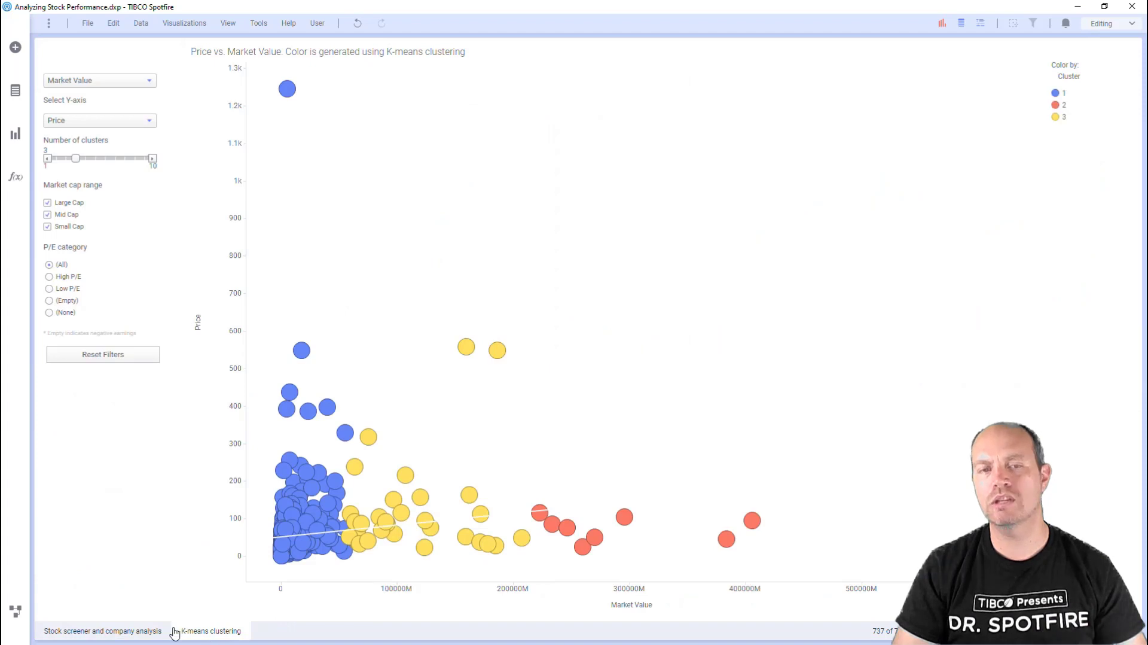
{"action": "left_click", "coordinate": [100, 635]}
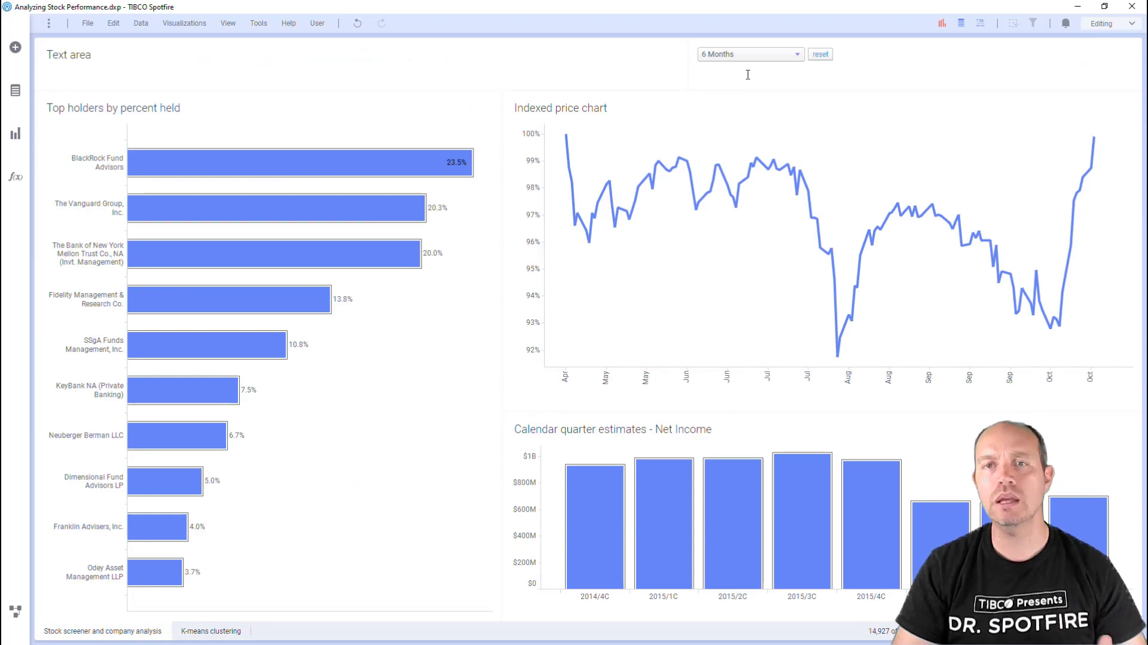
Step: Edit the text area and open the DateRangeExpression drop-down's settings
{"action": "right_click", "coordinate": [747, 75]}
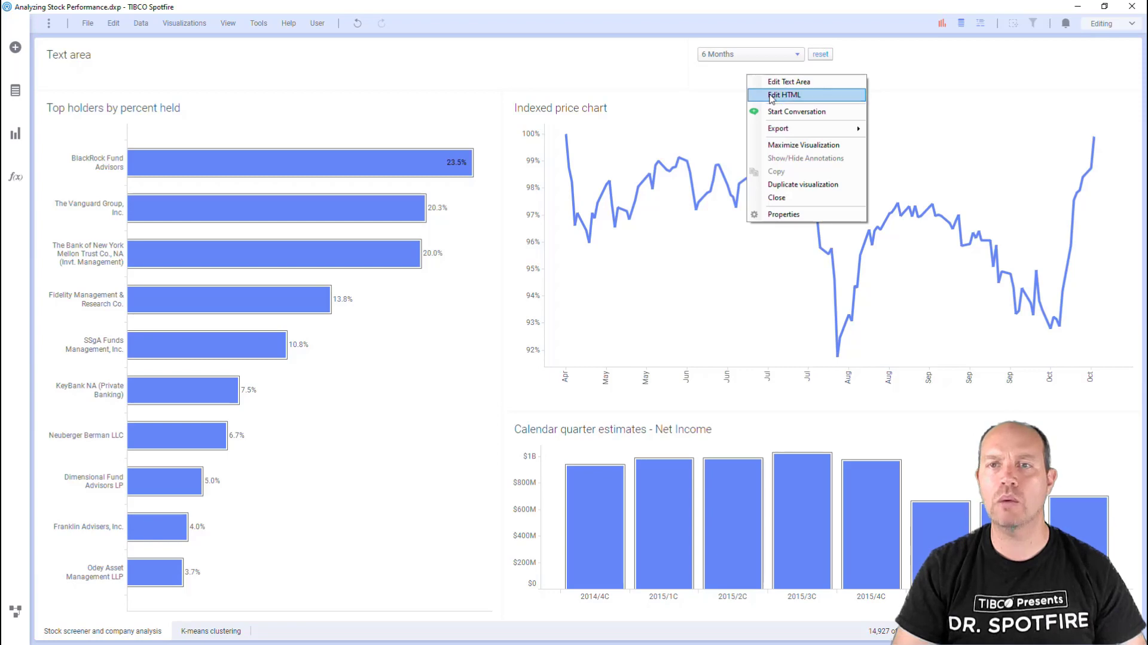
{"action": "left_click", "coordinate": [777, 81]}
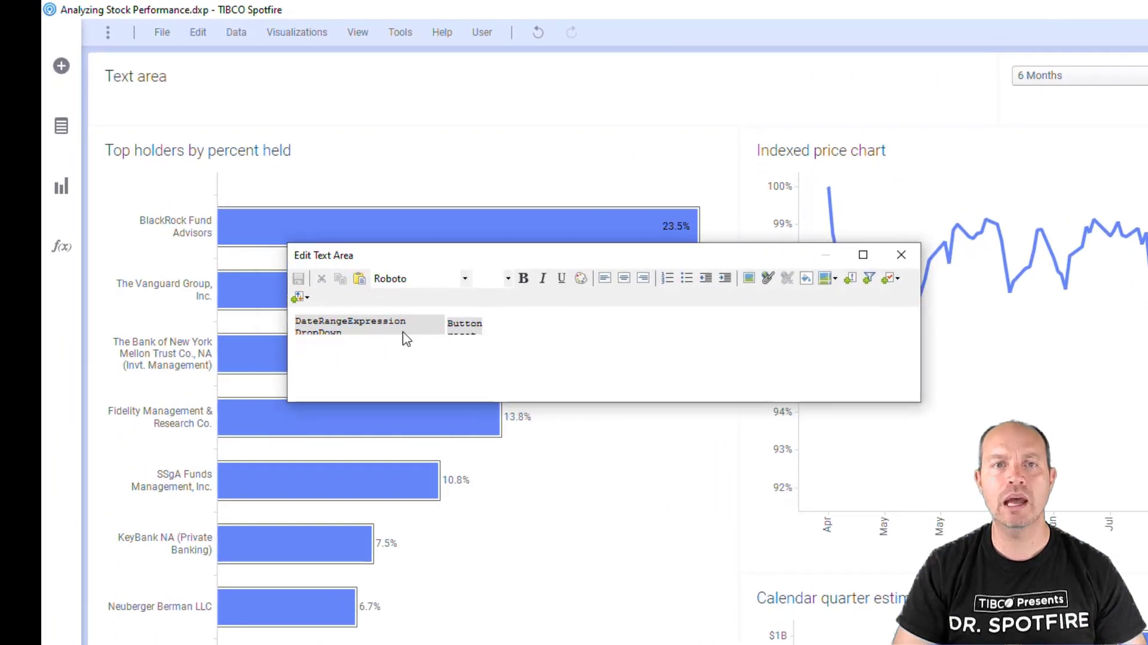
{"action": "double_click", "coordinate": [382, 323]}
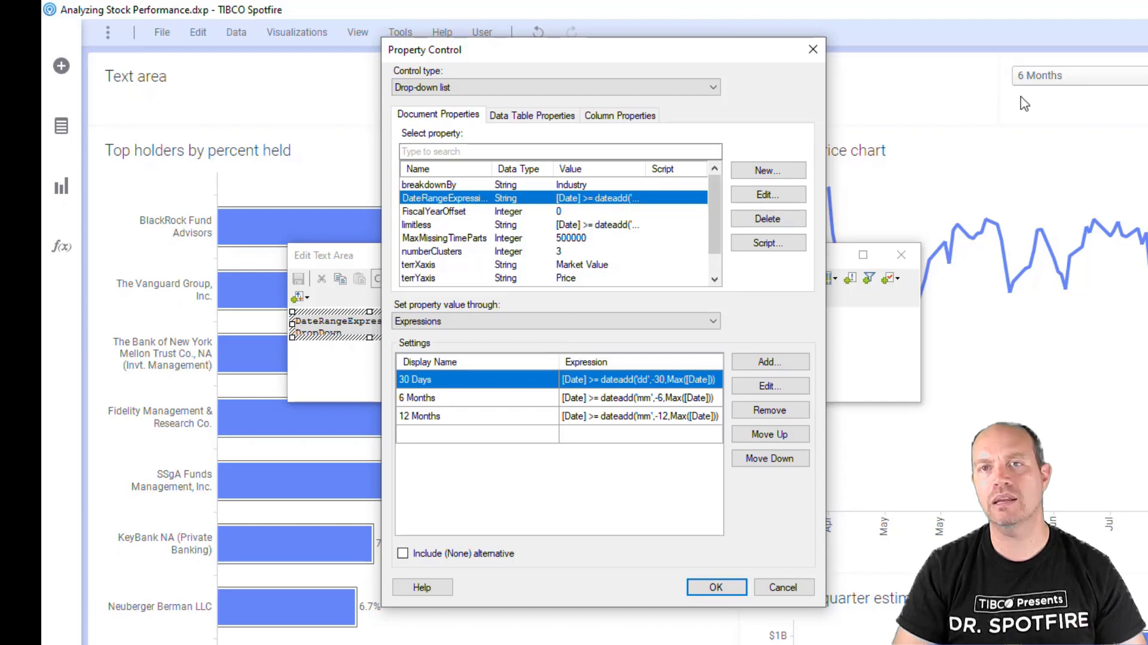
Step: Review the 6 Months and 12 Months expressions, close the settings, and select the button control
{"action": "left_click", "coordinate": [633, 403]}
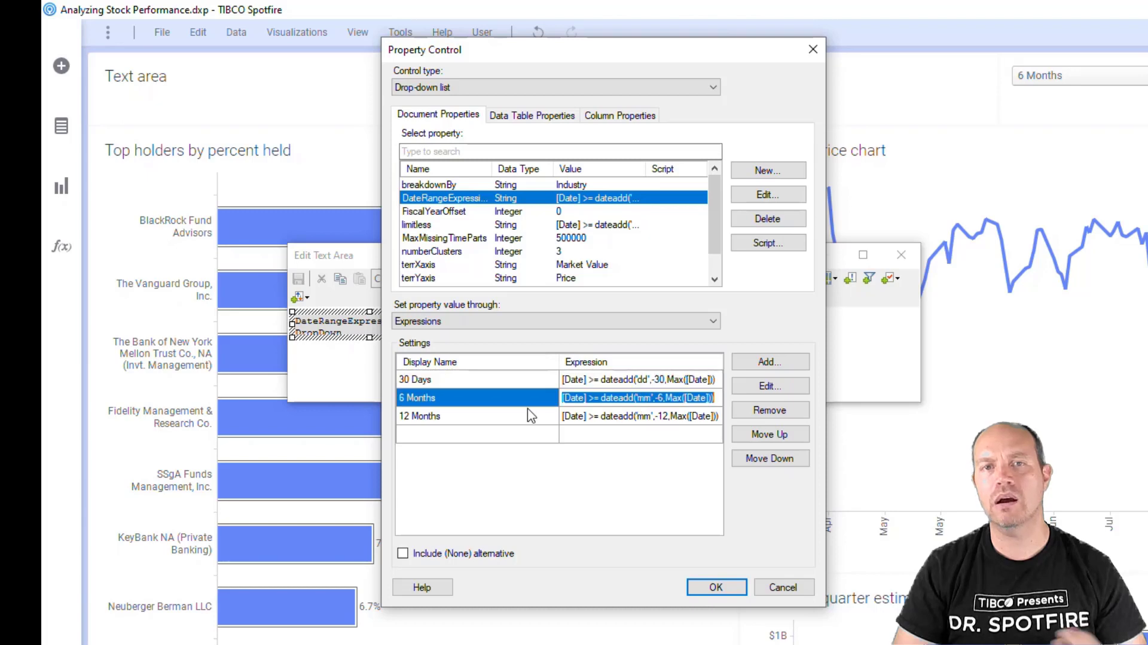
{"action": "left_click", "coordinate": [588, 415]}
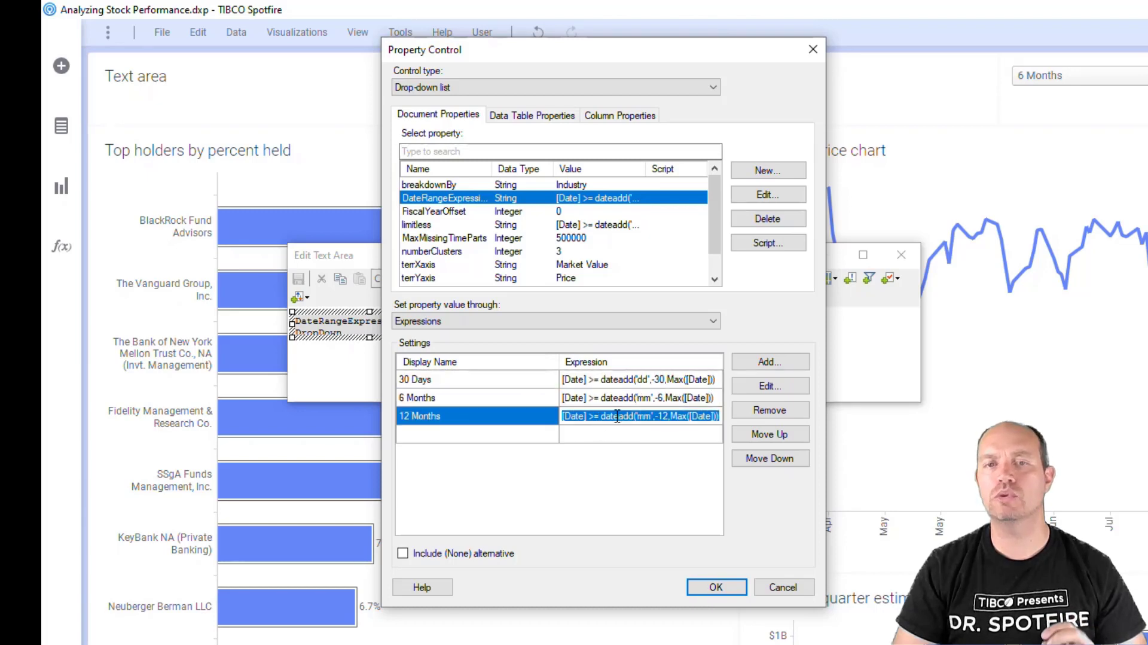
{"action": "left_click", "coordinate": [655, 399]}
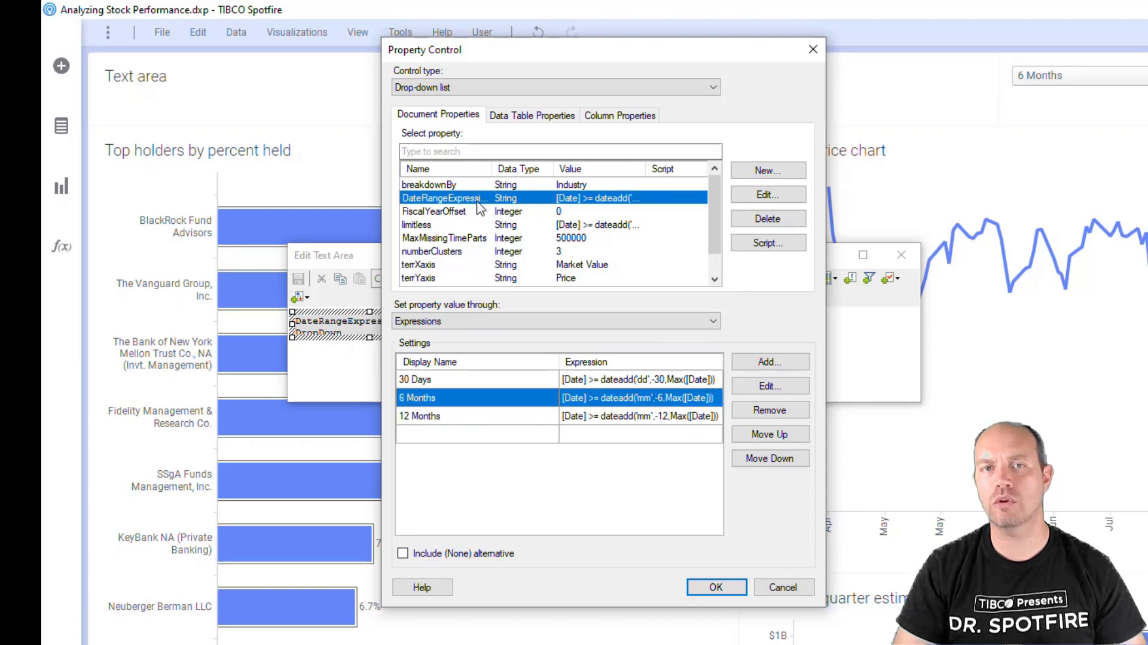
{"action": "left_click", "coordinate": [716, 587]}
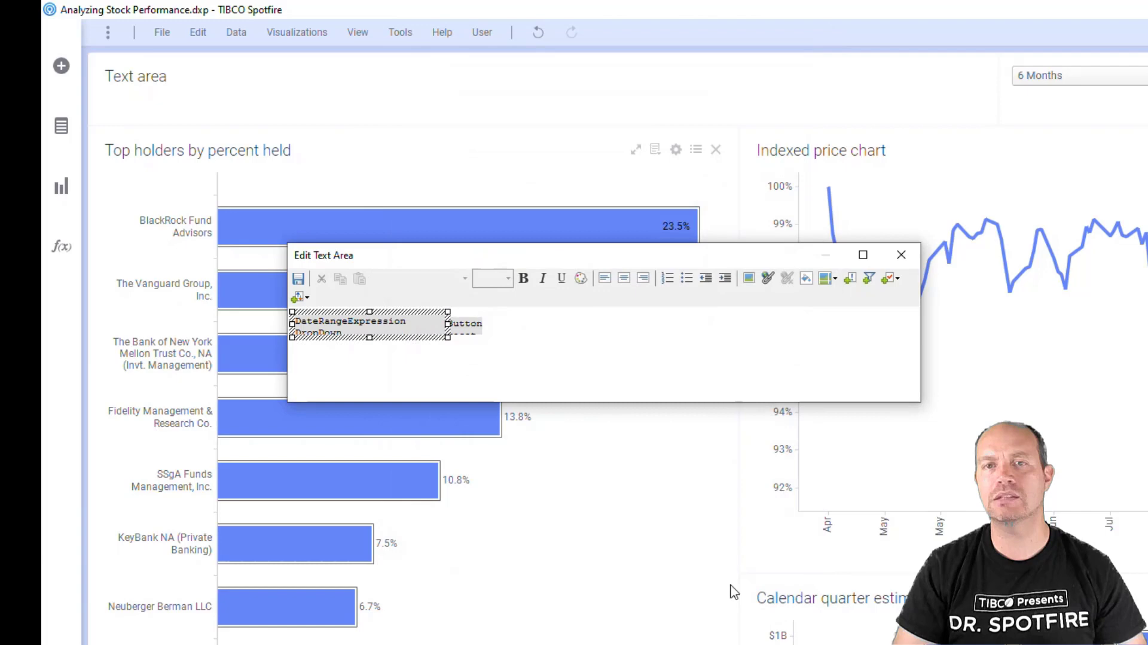
{"action": "left_click", "coordinate": [473, 338]}
Step: Open the reset button's script in the Edit Script window
{"action": "double_click", "coordinate": [471, 347]}
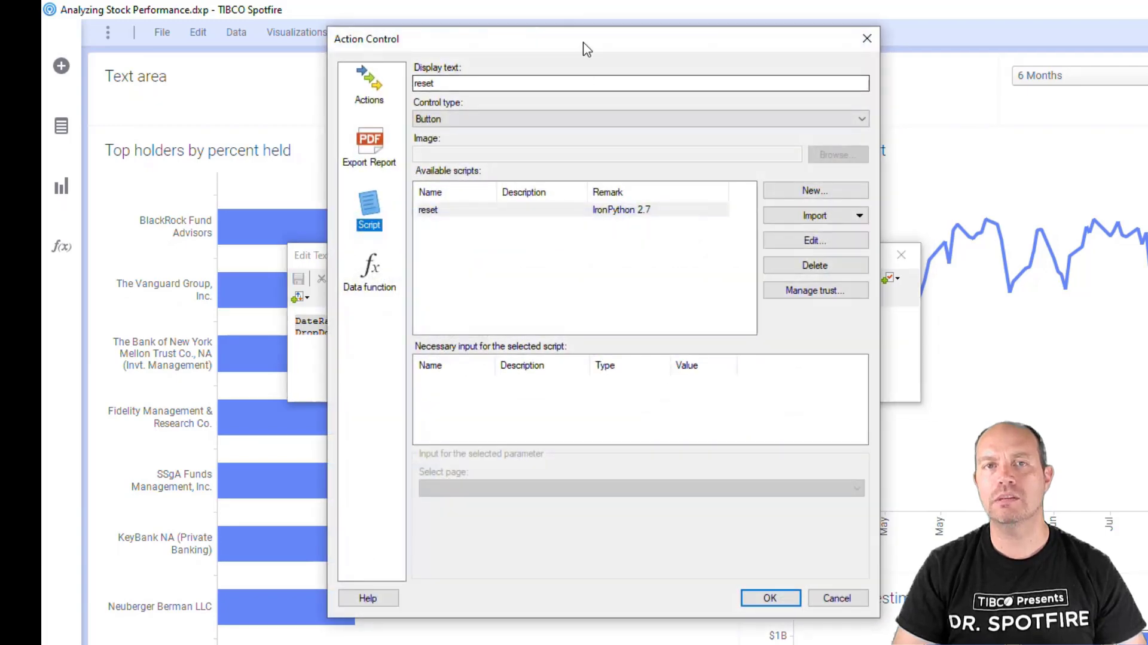
{"action": "left_click_drag", "start_coordinate": [586, 49], "coordinate": [578, 170]}
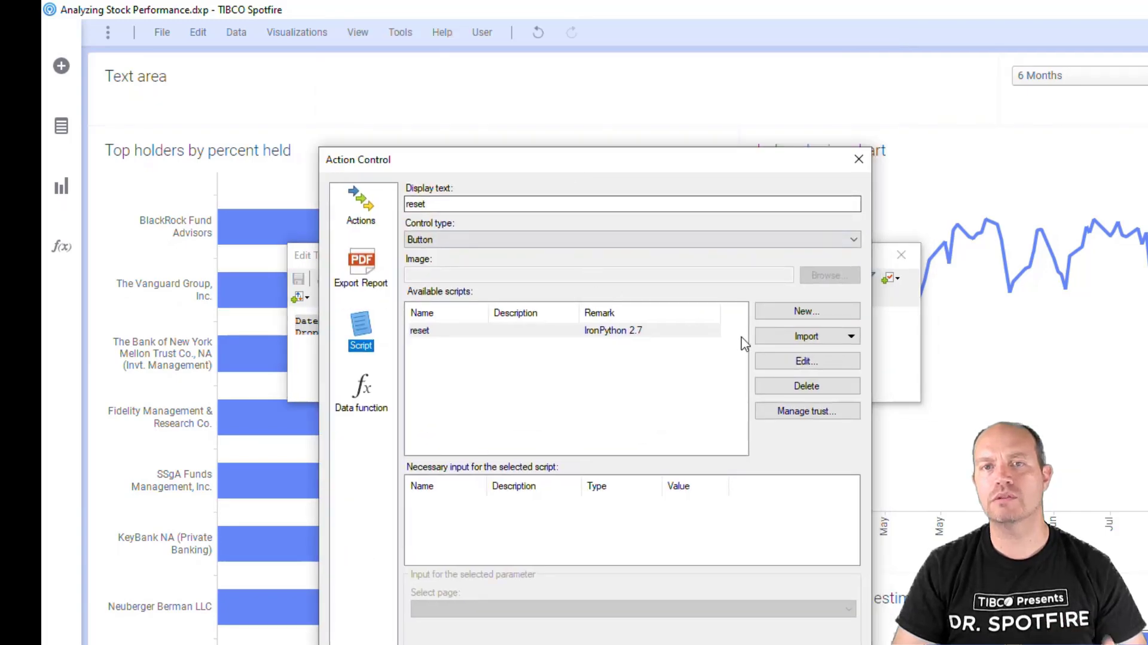
{"action": "left_click", "coordinate": [777, 361]}
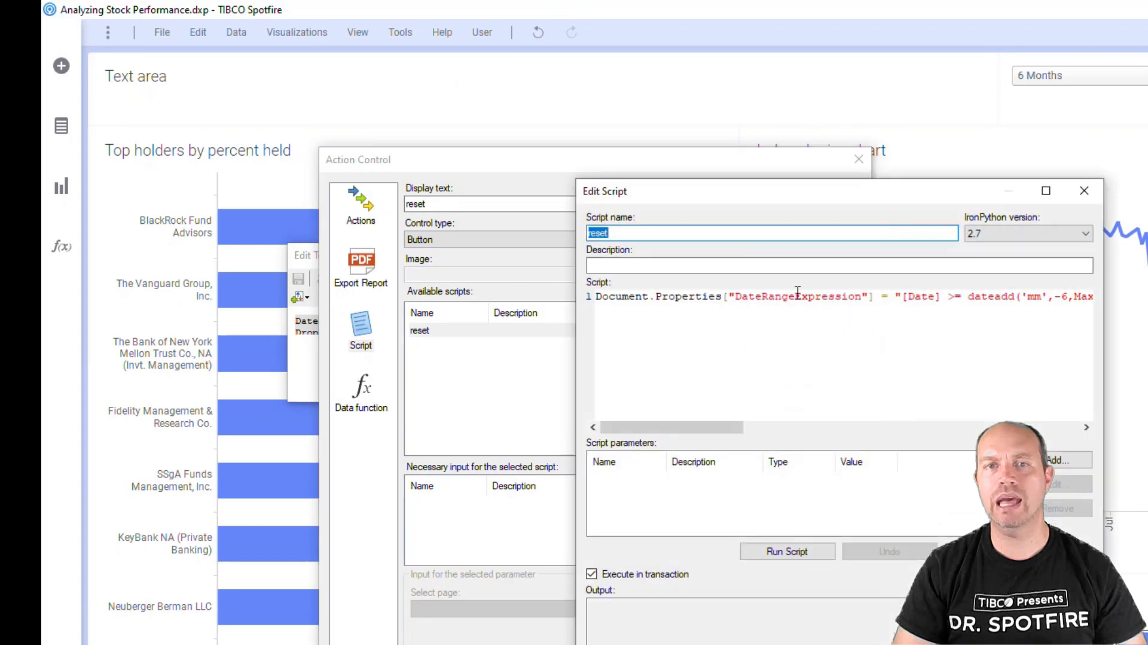
{"action": "left_click_drag", "start_coordinate": [799, 197], "coordinate": [559, 264]}
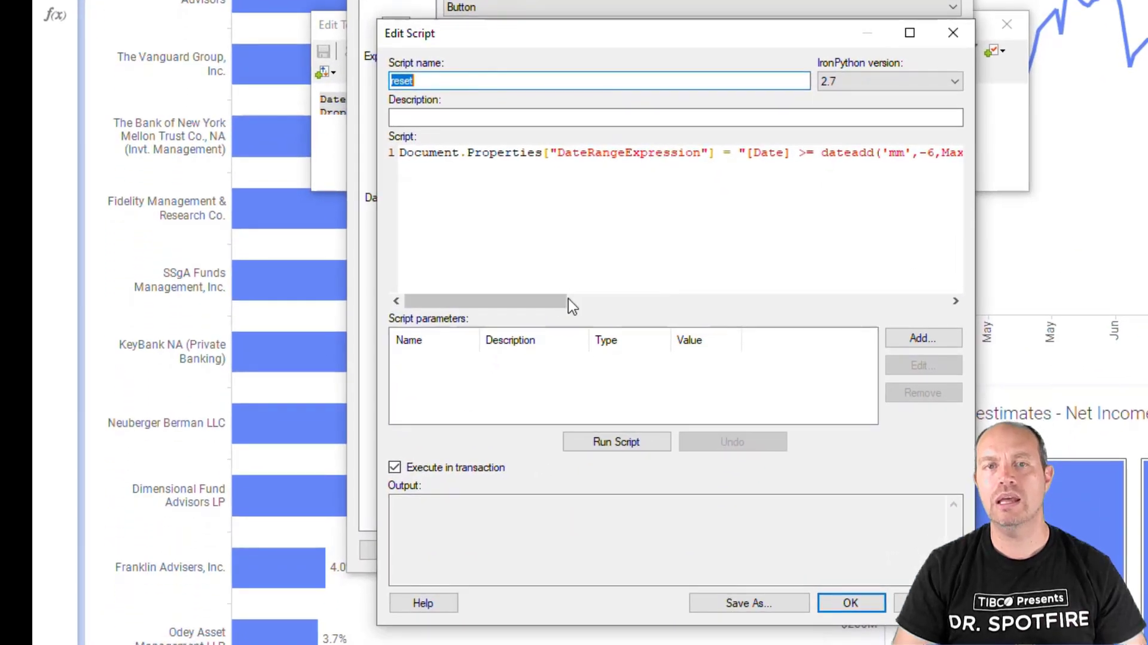
Step: Change the dateadd month offset from -6 to -12
{"action": "left_click_drag", "start_coordinate": [565, 300], "coordinate": [613, 301]}
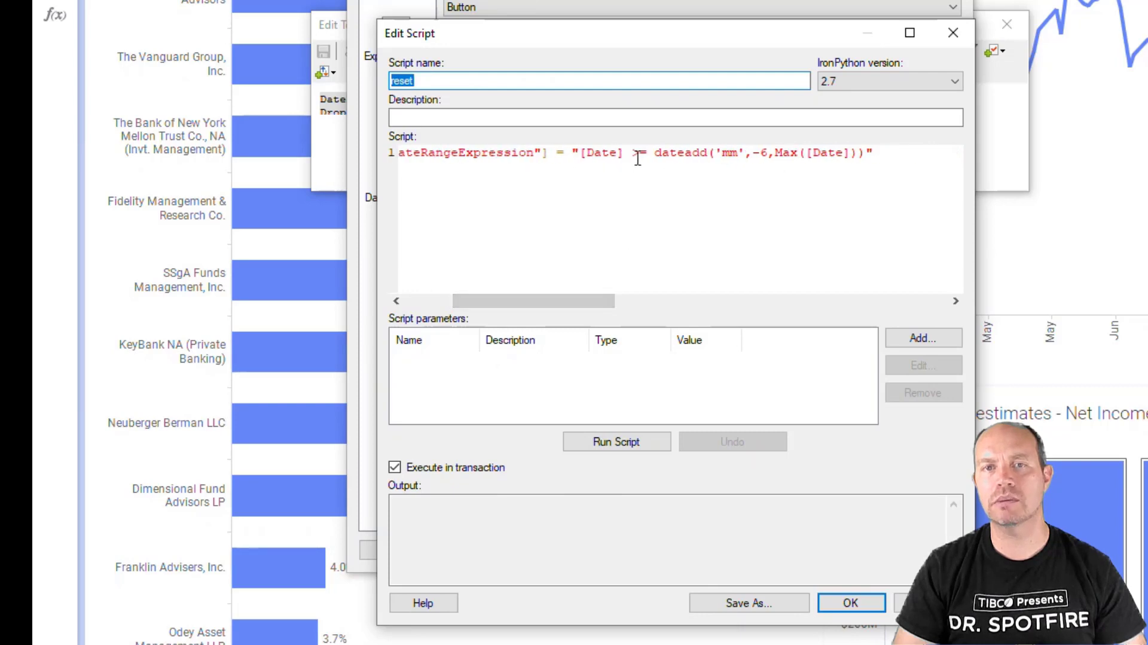
{"action": "left_click", "coordinate": [763, 153]}
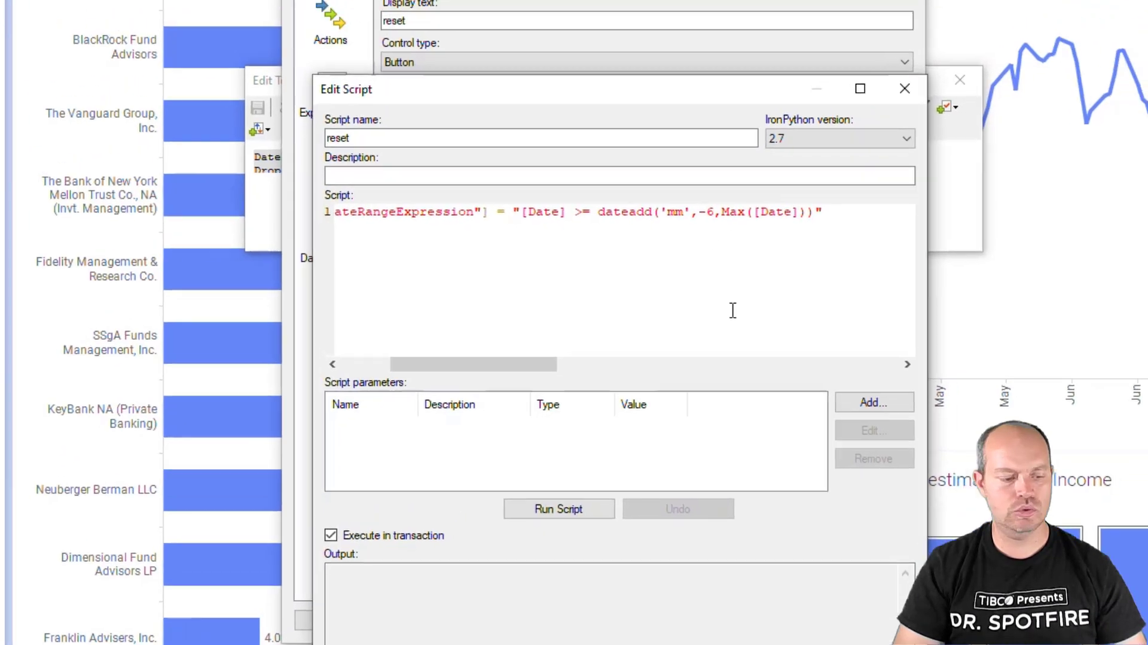
{"action": "key", "text": "BackSpace"}
{"action": "type", "text": "12"}
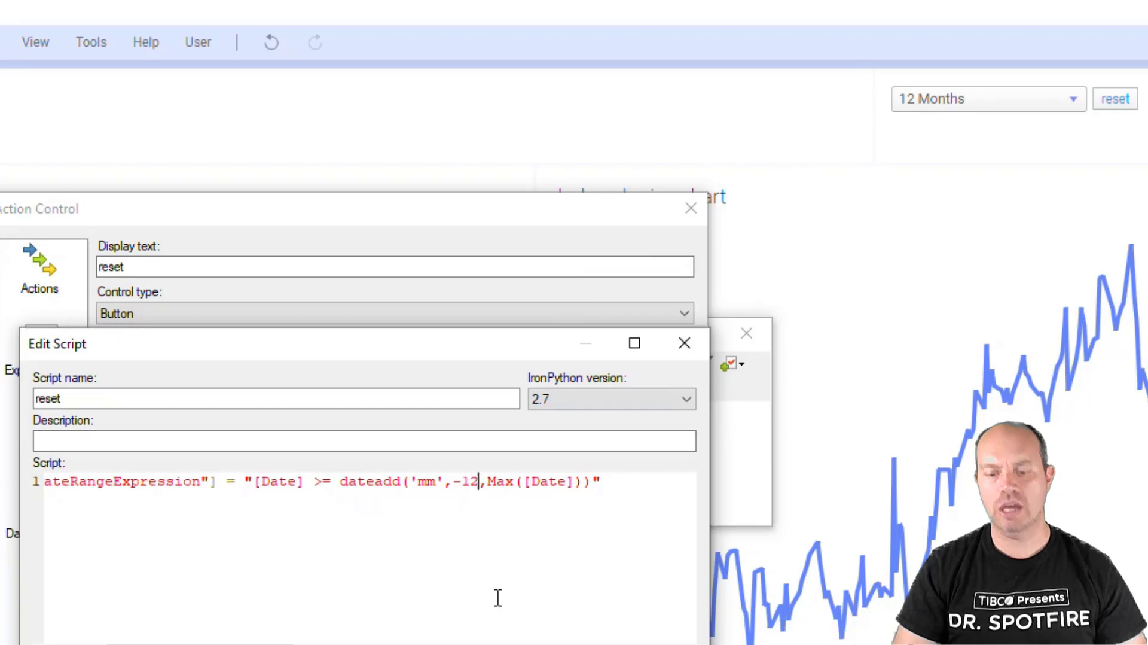
Step: Revert the offset to dateadd('mm',-6,Max([Date])), remove stray characters, and close the script editor
{"action": "key", "text": "BackSpace"}
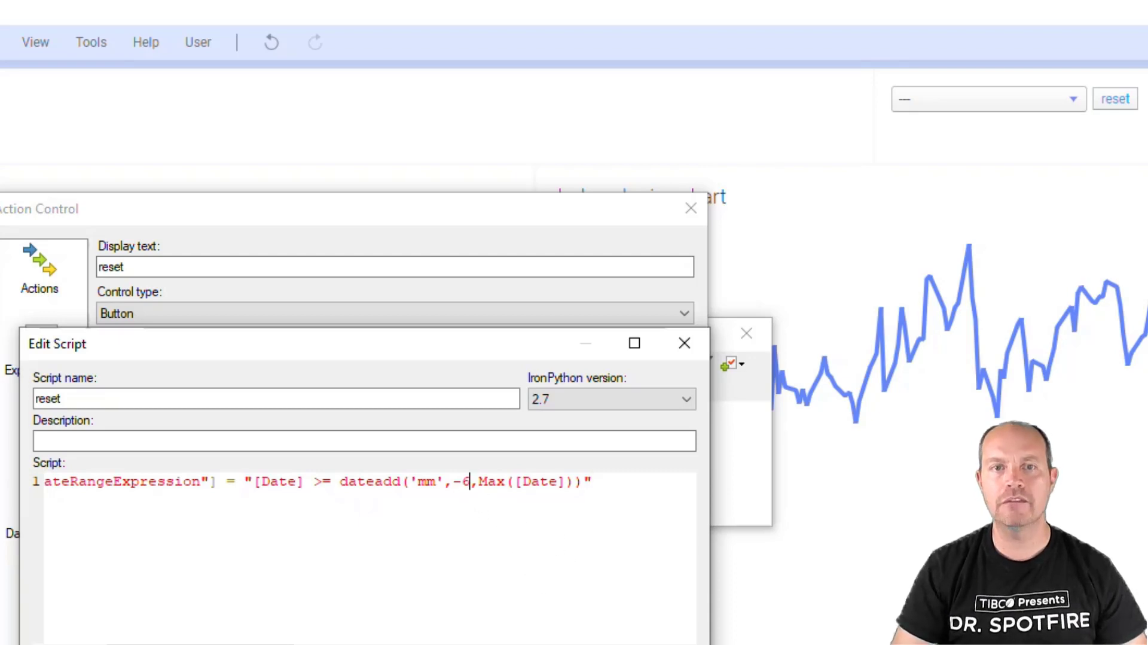
{"action": "left_click", "coordinate": [461, 482]}
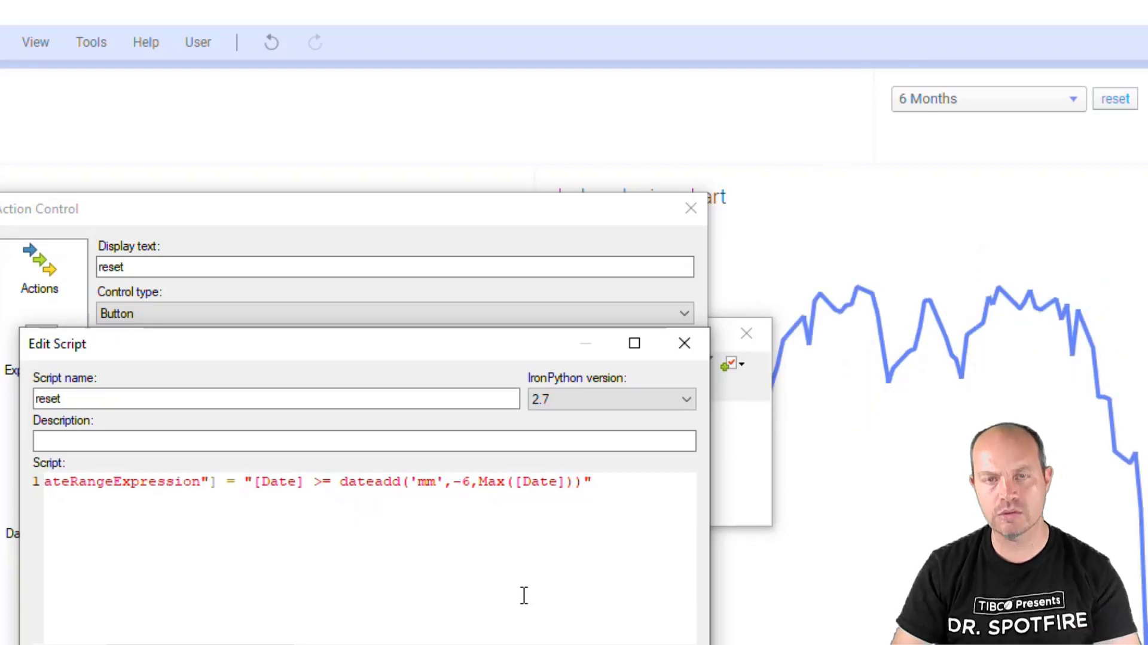
{"action": "type", "text": "0"}
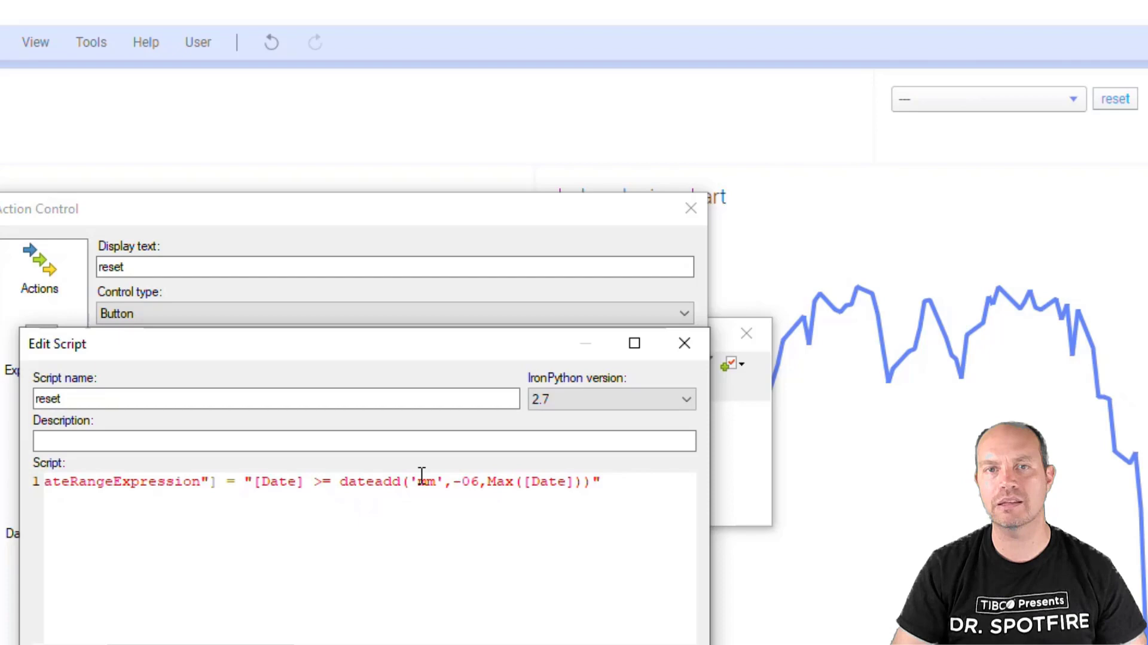
{"action": "key", "text": "BackSpace"}
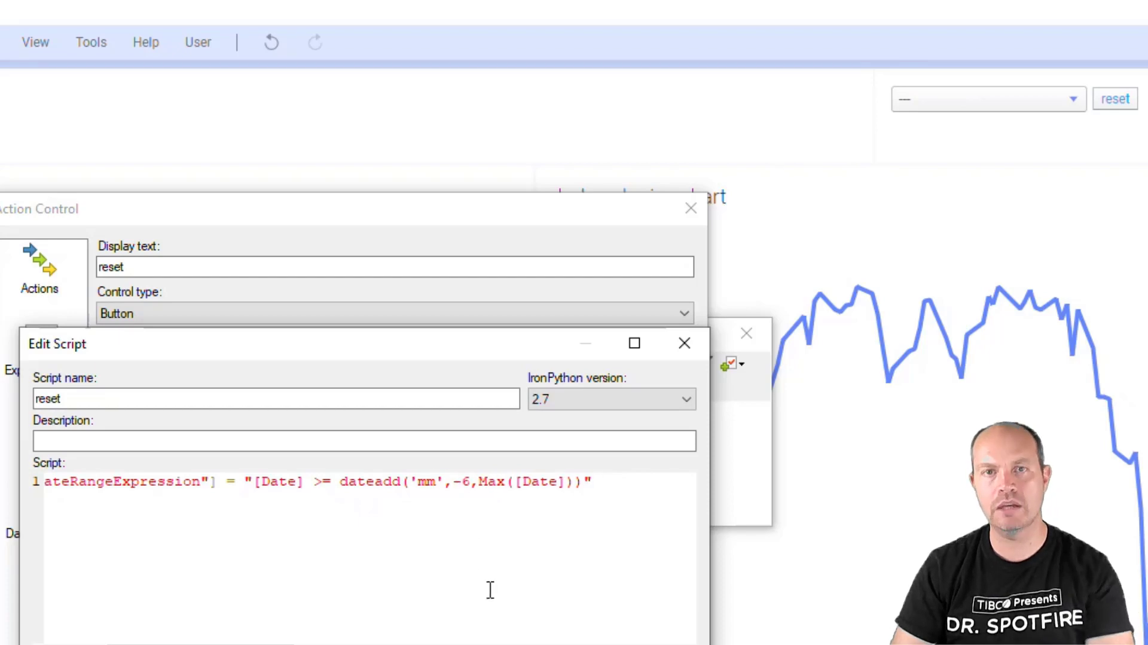
{"action": "left_click", "coordinate": [585, 485]}
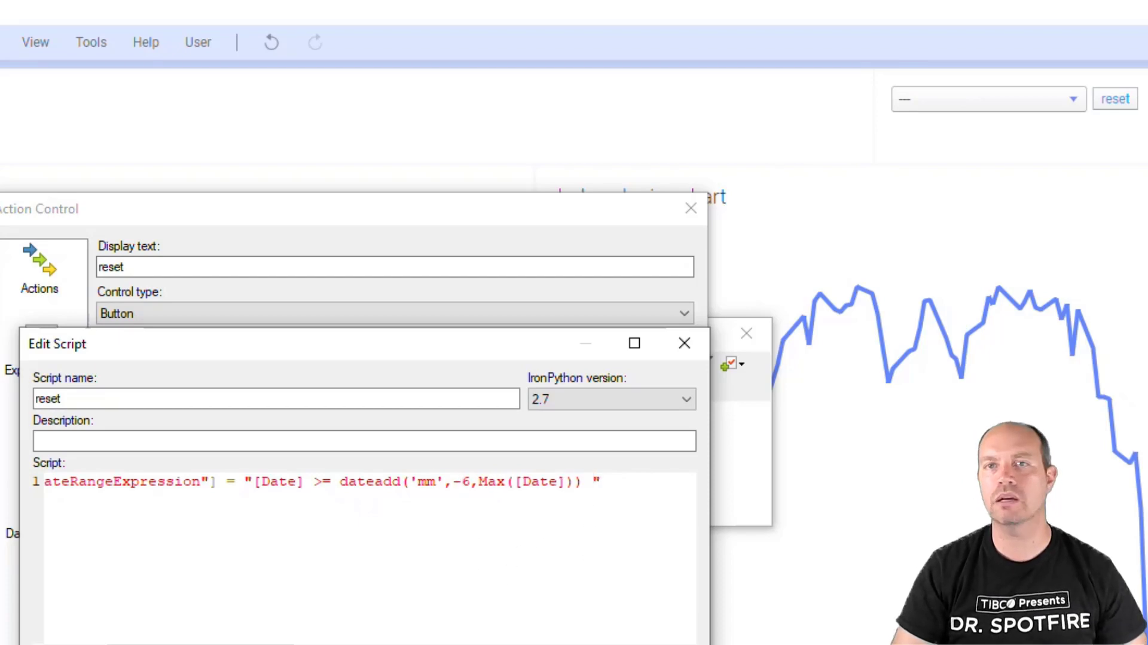
{"action": "left_click", "coordinate": [585, 484]}
{"action": "key", "text": "Delete"}
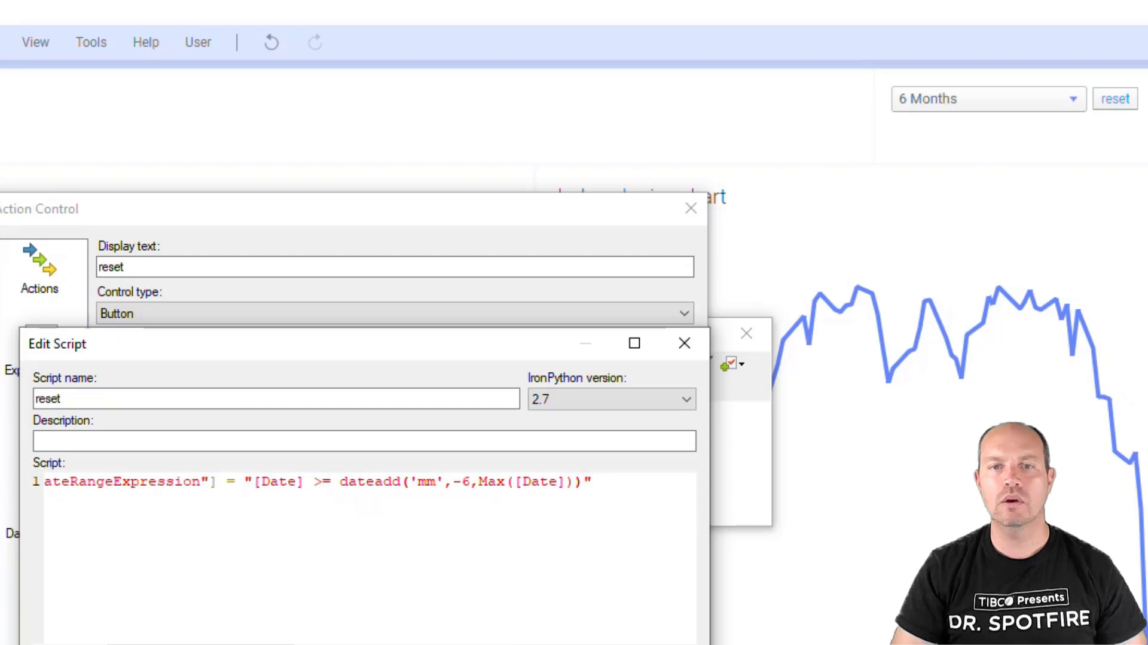
{"action": "key", "text": "Escape"}
Step: Confirm the button's action settings, choose 12 Months, and go to the K-means clustering page
{"action": "key", "text": "Return"}
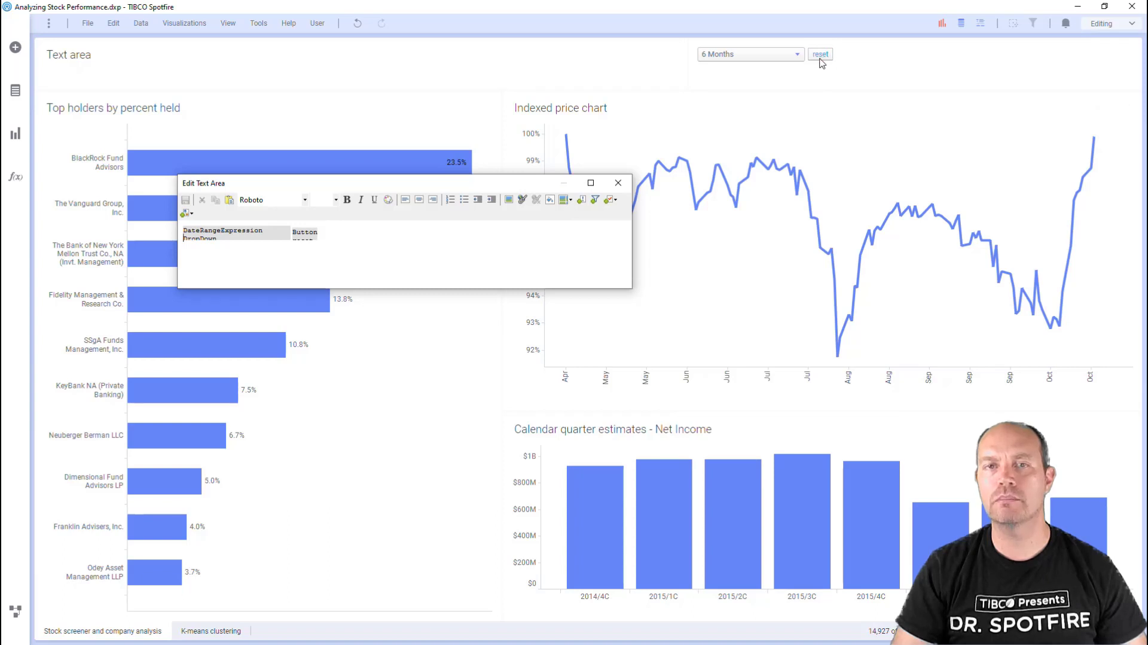
{"action": "left_click", "coordinate": [743, 54]}
{"action": "left_click", "coordinate": [739, 99]}
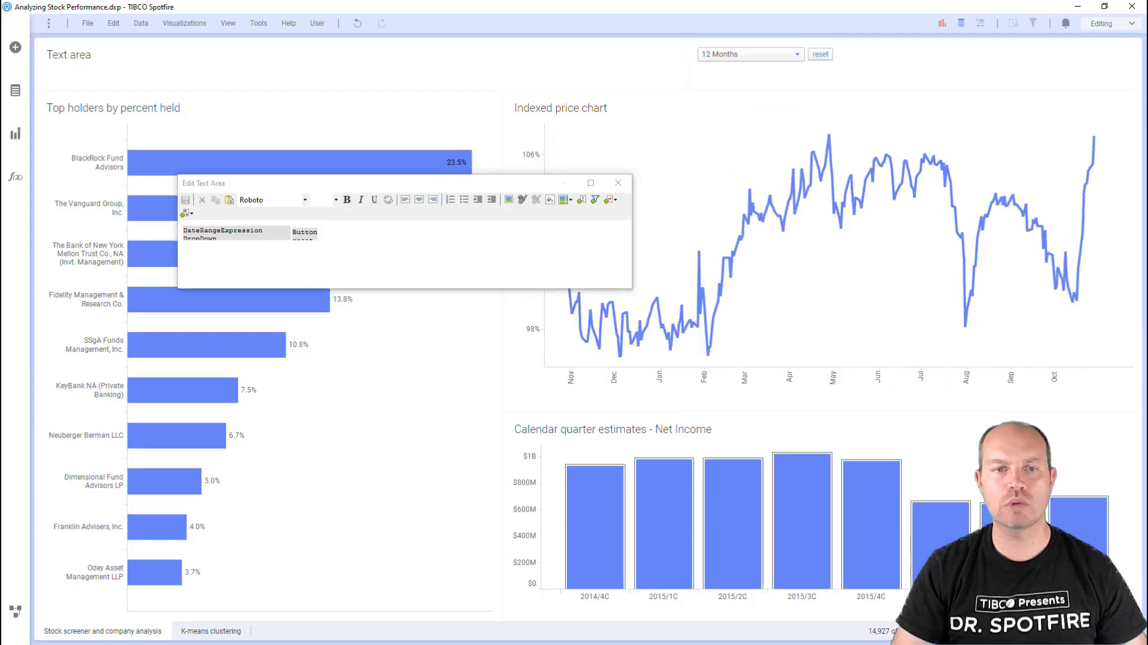
{"action": "left_click", "coordinate": [210, 633]}
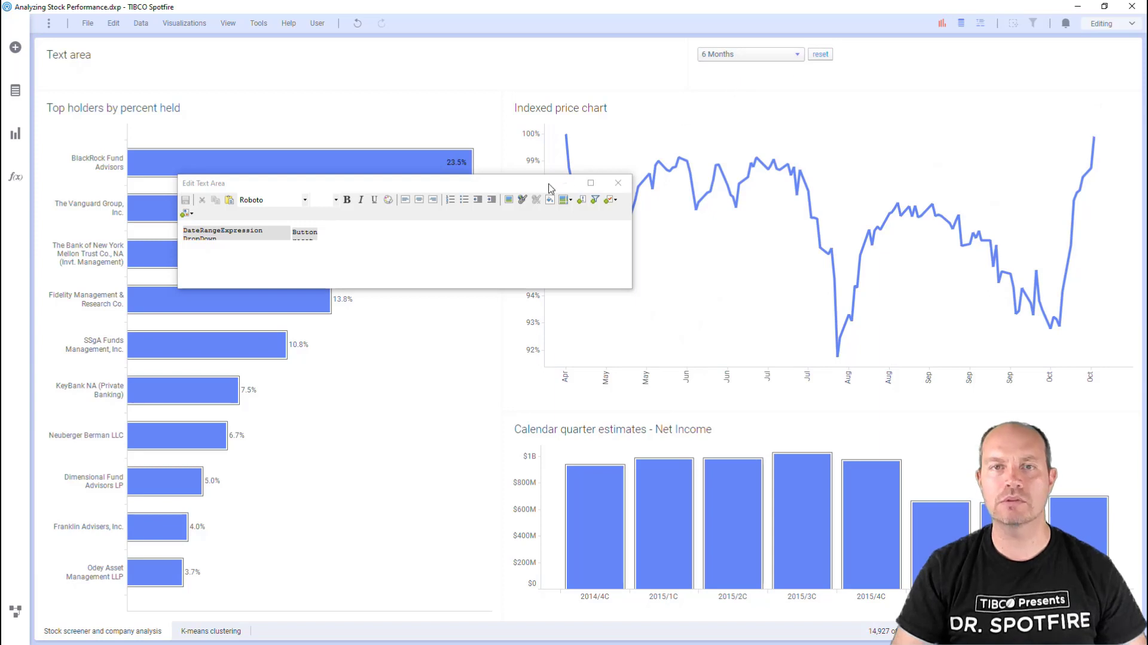
Step: Open the text area's HTML source in Edit HTML and position the editor
{"action": "left_click_drag", "start_coordinate": [587, 181], "coordinate": [598, 159]}
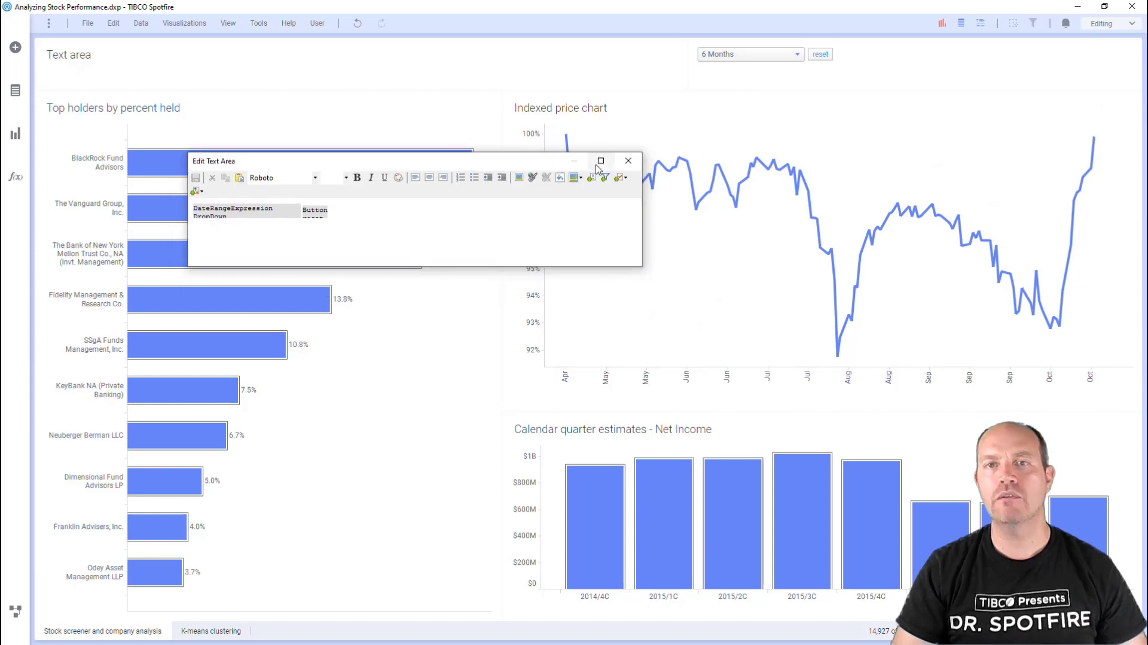
{"action": "right_click", "coordinate": [666, 71]}
{"action": "left_click", "coordinate": [686, 132]}
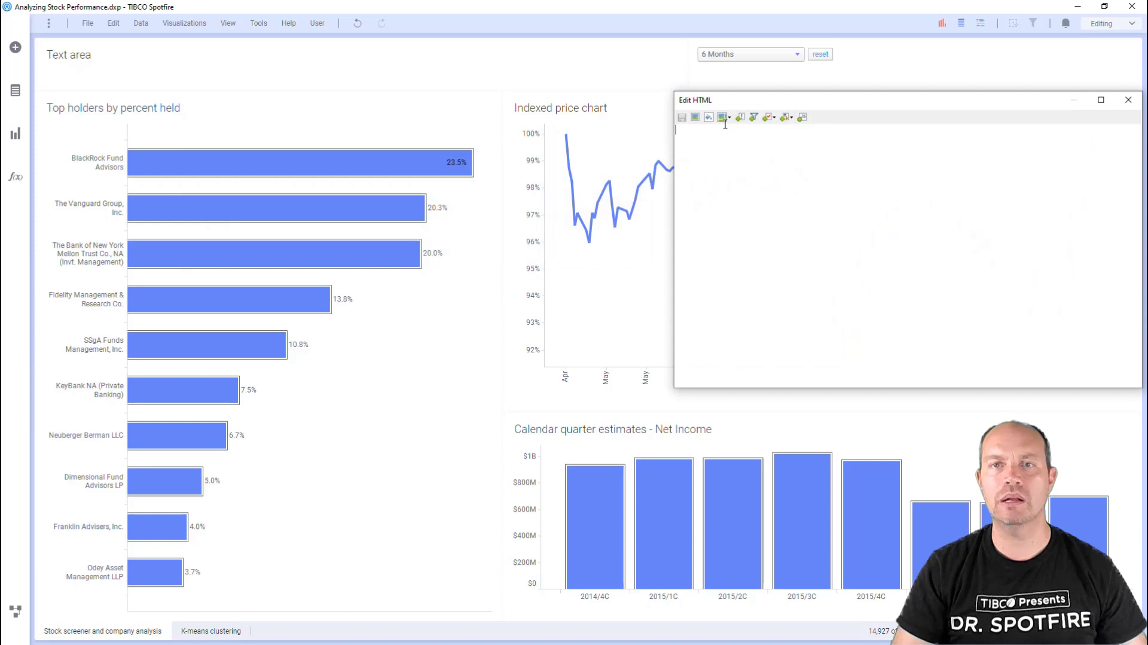
{"action": "left_click_drag", "start_coordinate": [801, 104], "coordinate": [403, 144]}
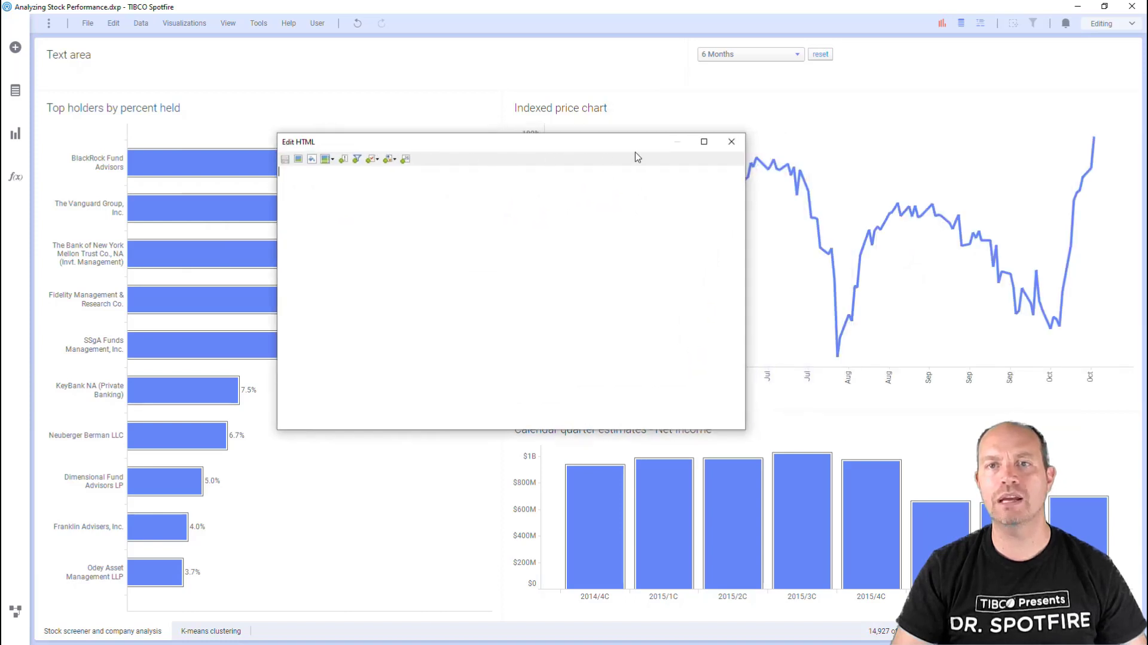
{"action": "left_click", "coordinate": [730, 142]}
{"action": "right_click", "coordinate": [847, 71]}
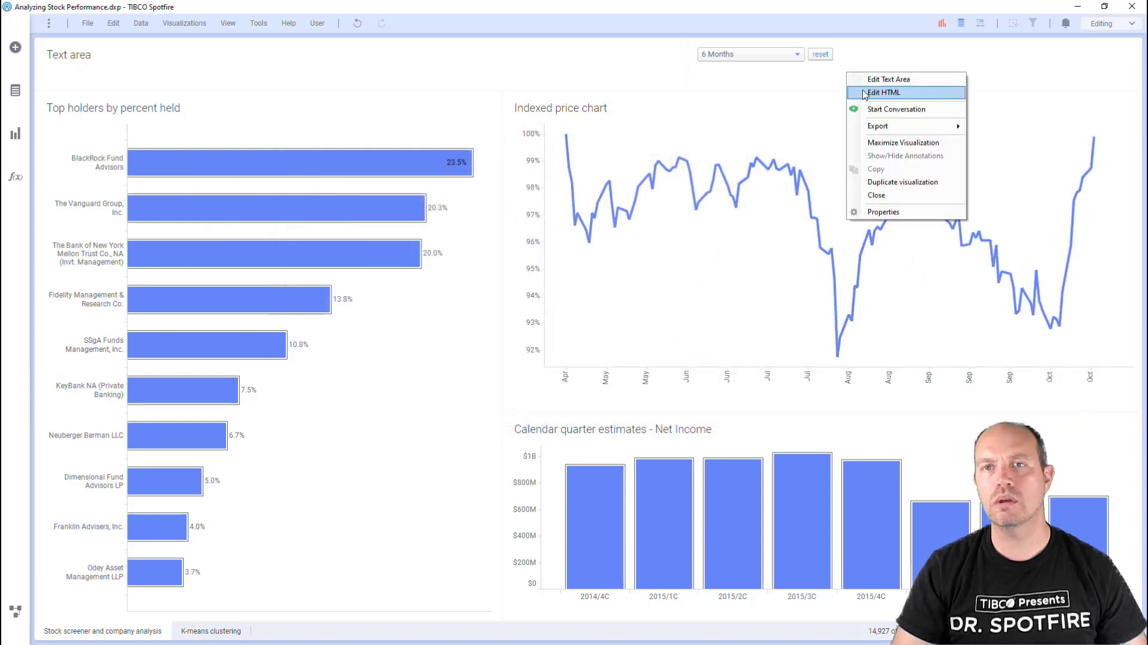
{"action": "left_click", "coordinate": [866, 92]}
{"action": "left_click_drag", "start_coordinate": [576, 145], "coordinate": [661, 156]}
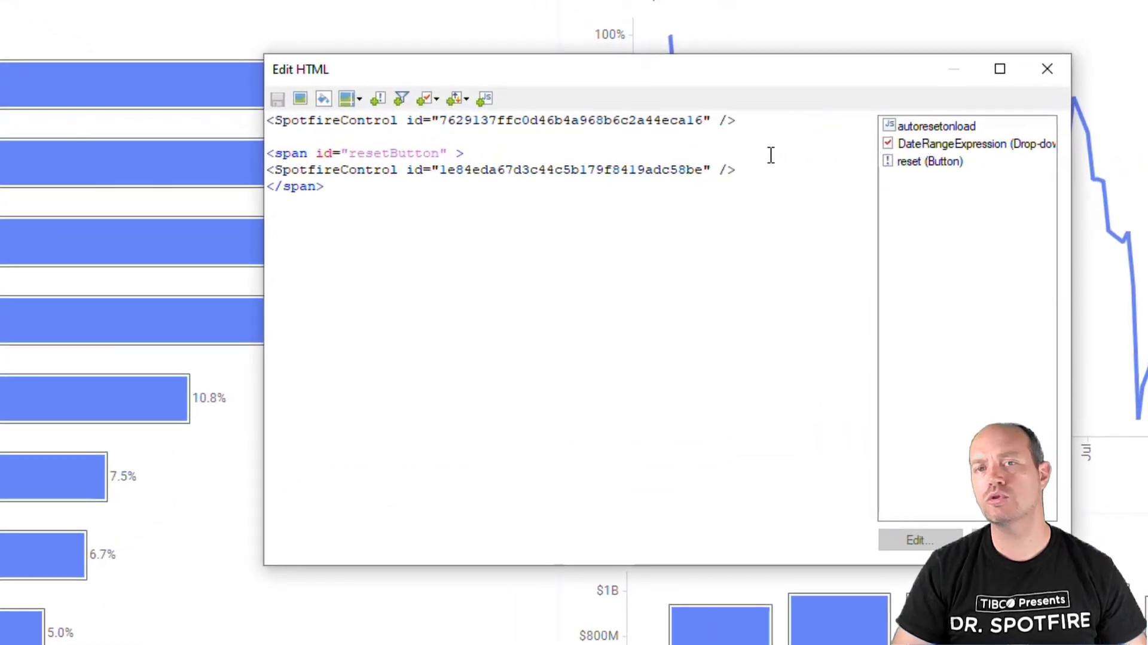
{"action": "left_click", "coordinate": [623, 203]}
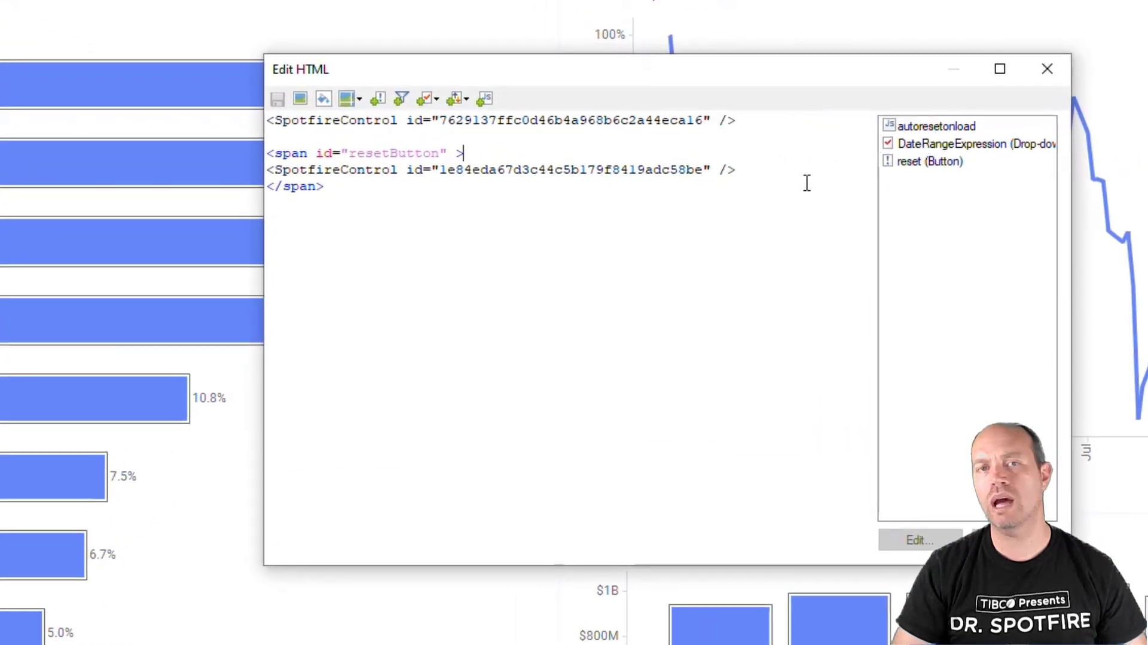
{"action": "key", "text": "shift+Home"}
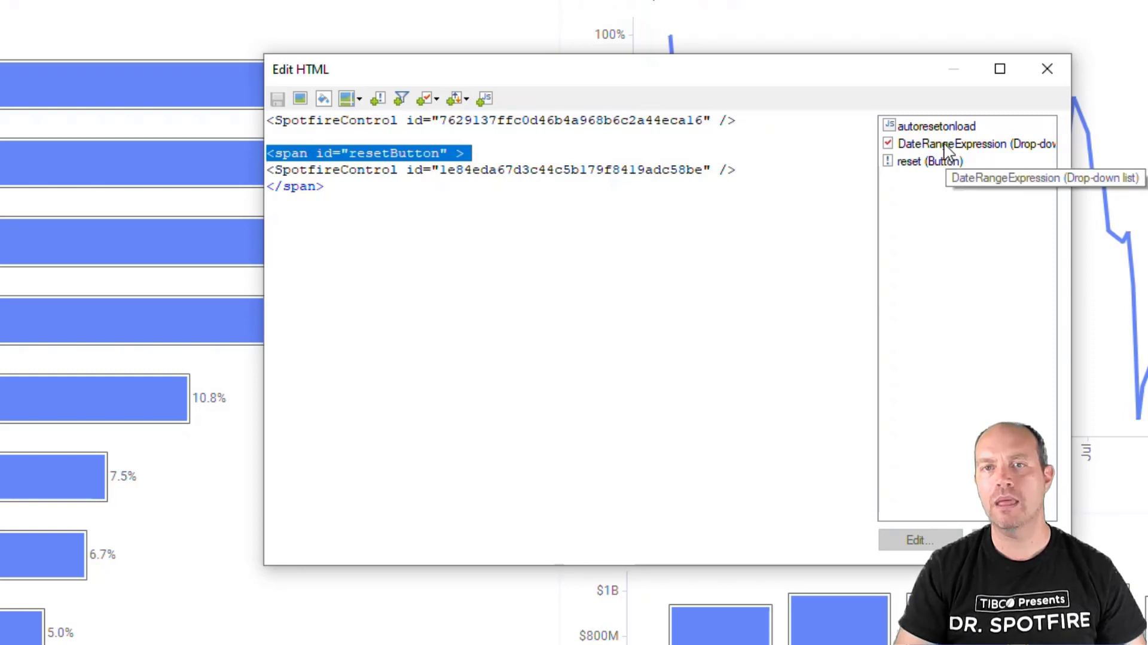
{"action": "left_click", "coordinate": [933, 162]}
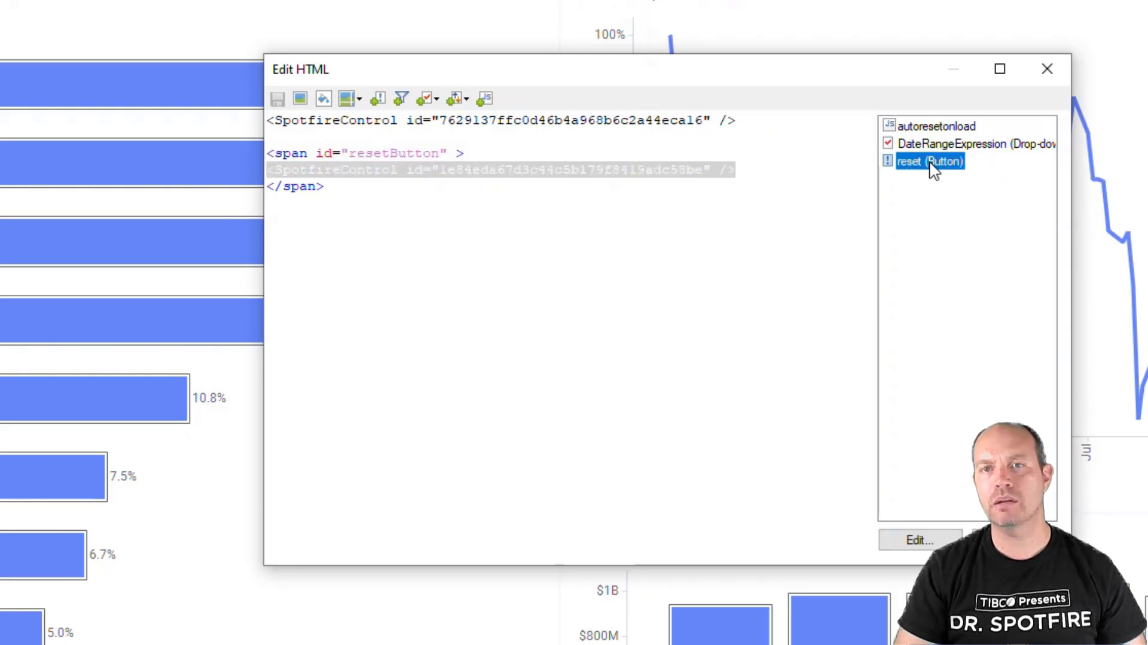
{"action": "left_click", "coordinate": [778, 169]}
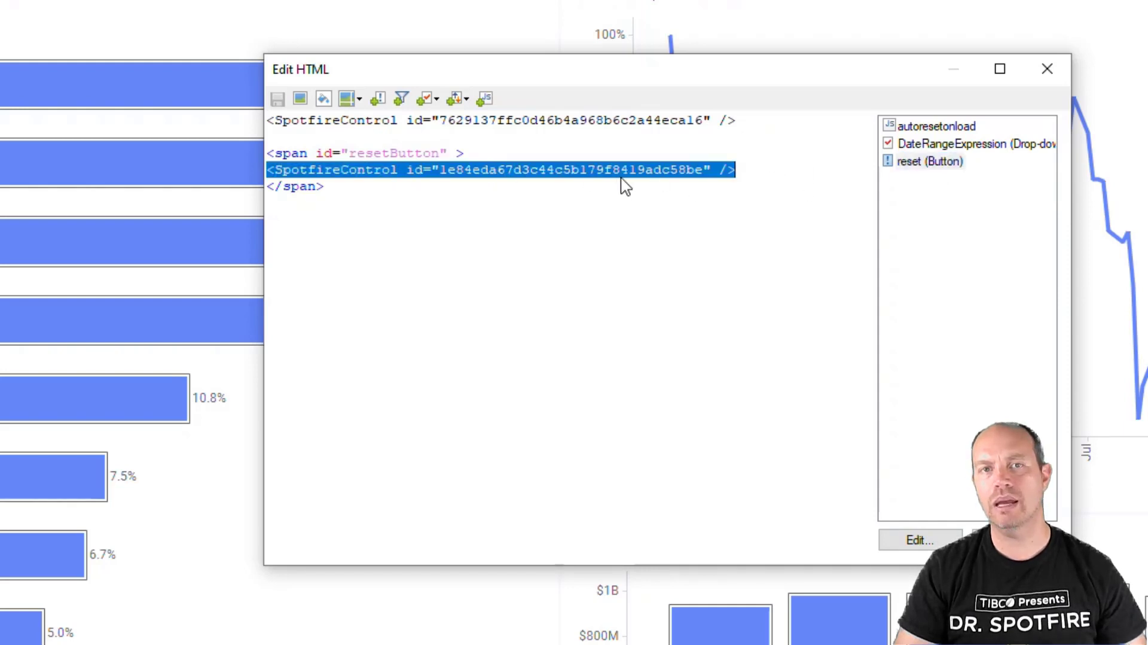
{"action": "left_click", "coordinate": [528, 155]}
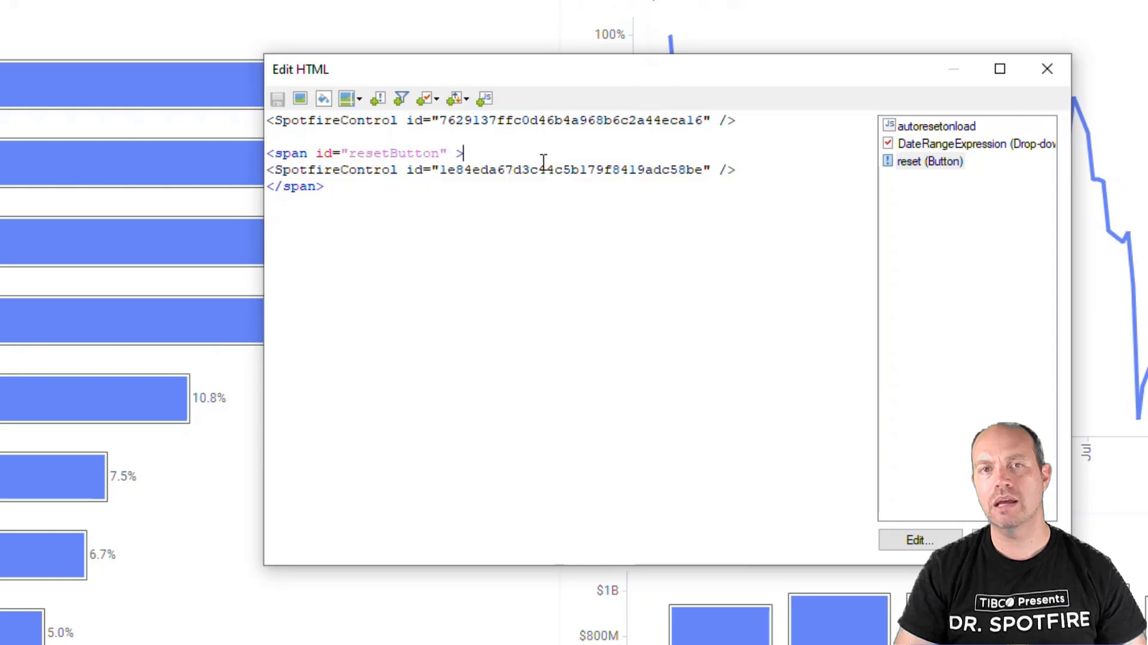
{"action": "key", "text": "shift+Home"}
{"action": "key", "text": "End"}
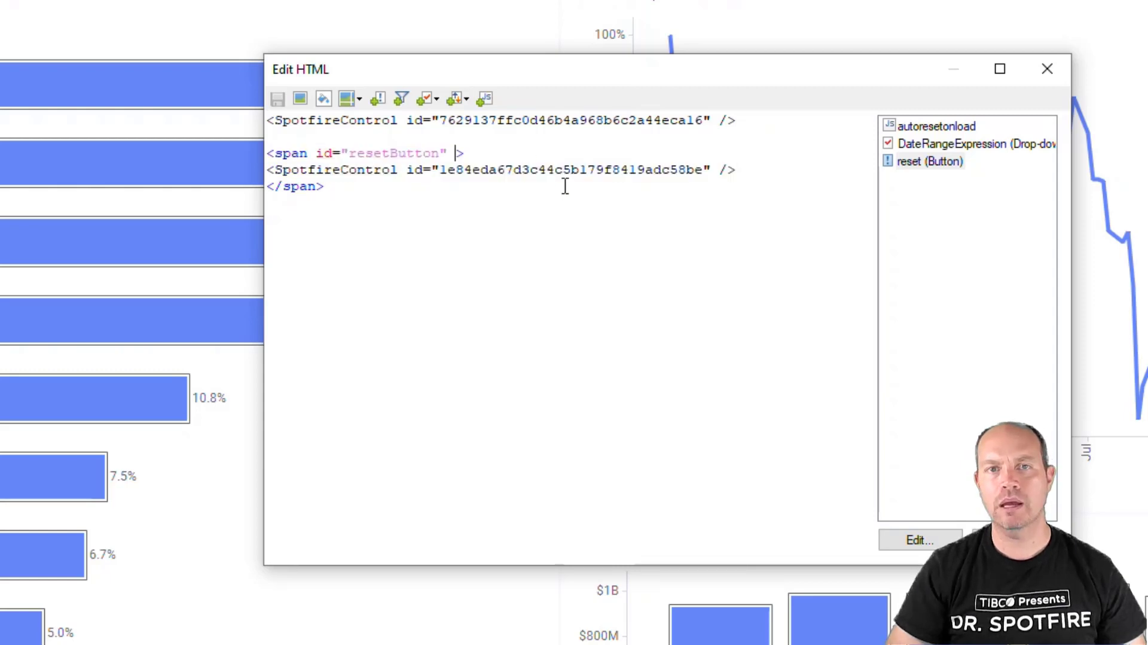
{"action": "key", "text": "ctrl+shift+Left"}
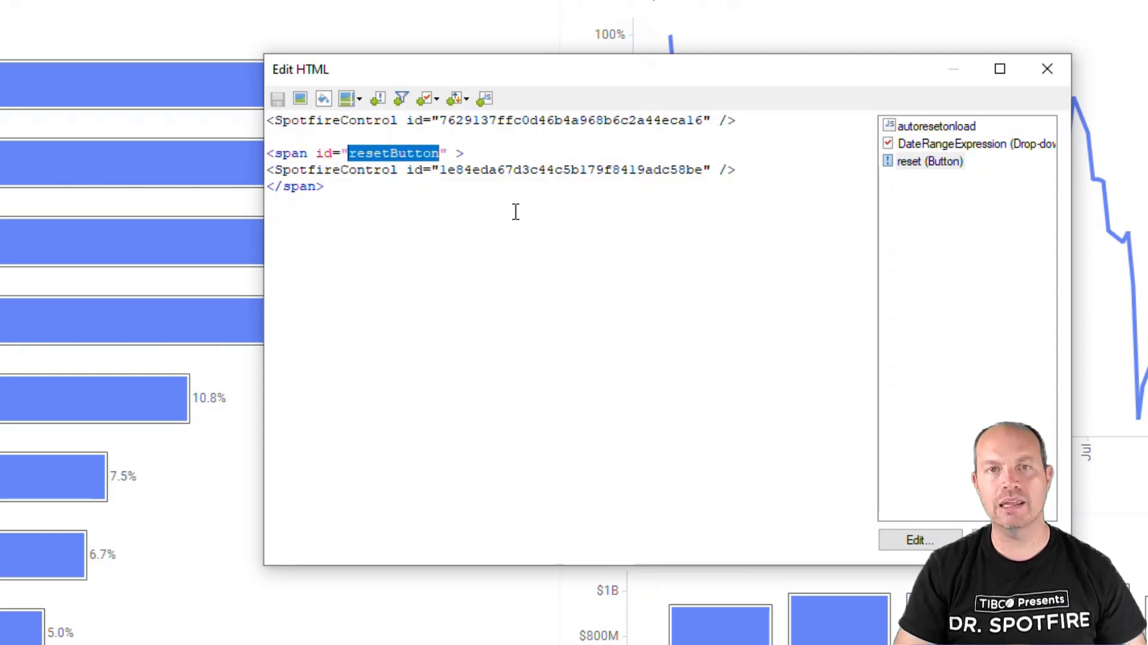
{"action": "left_click", "coordinate": [557, 226]}
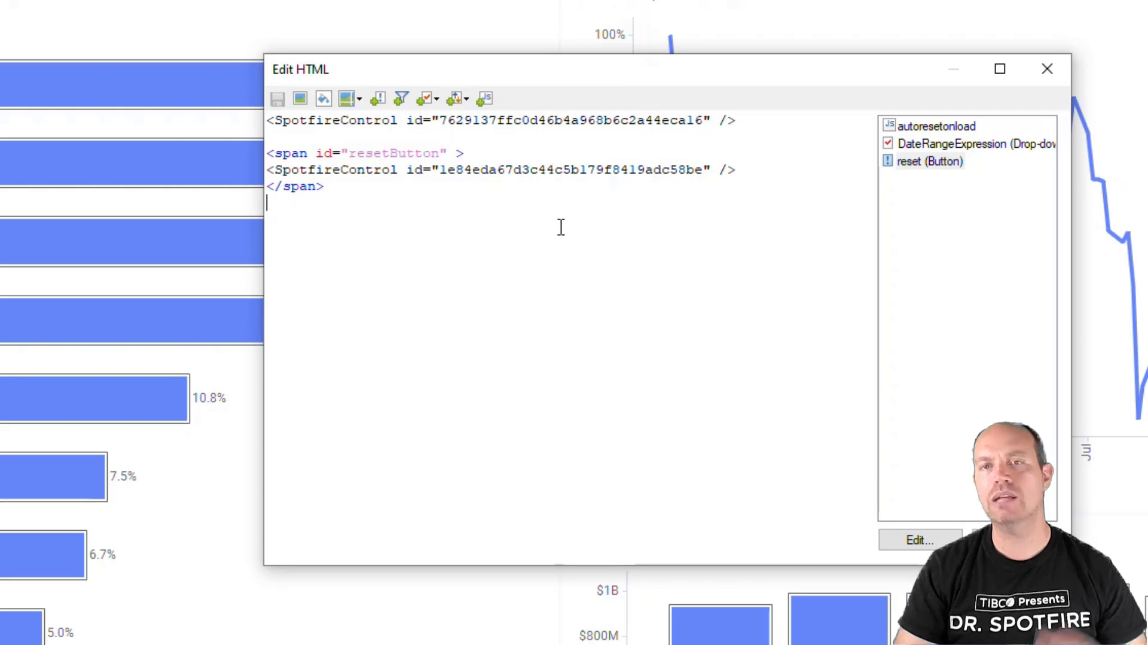
Step: Open the autoresetonload script's code in Edit Script
{"action": "left_click", "coordinate": [931, 129]}
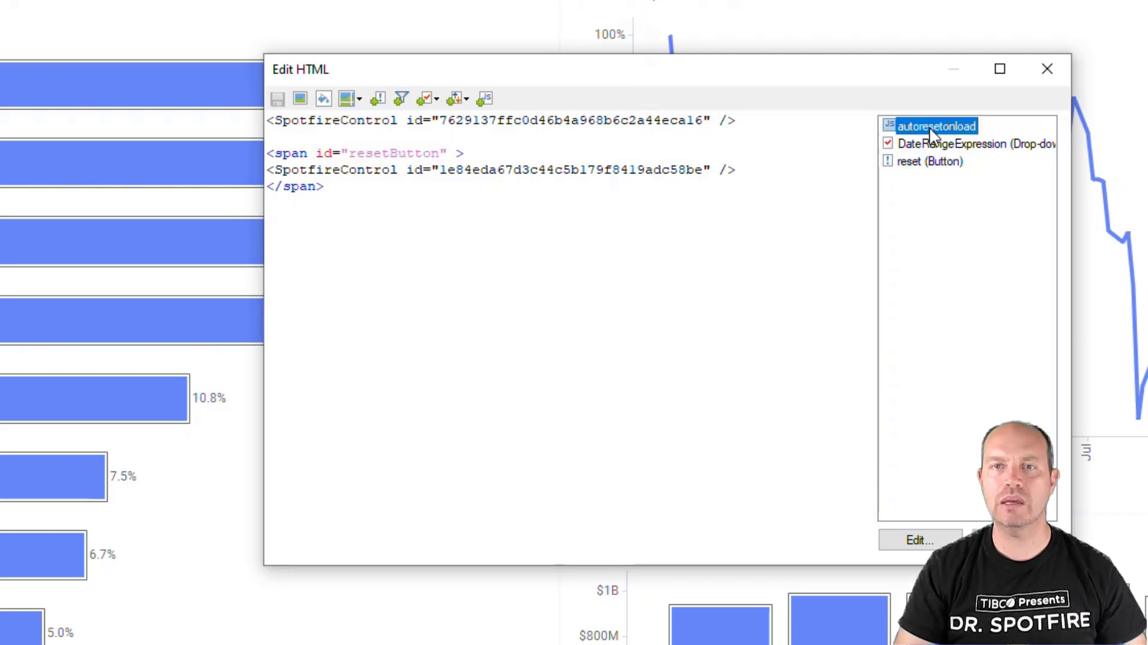
{"action": "double_click", "coordinate": [934, 127]}
{"action": "left_click", "coordinate": [900, 155]}
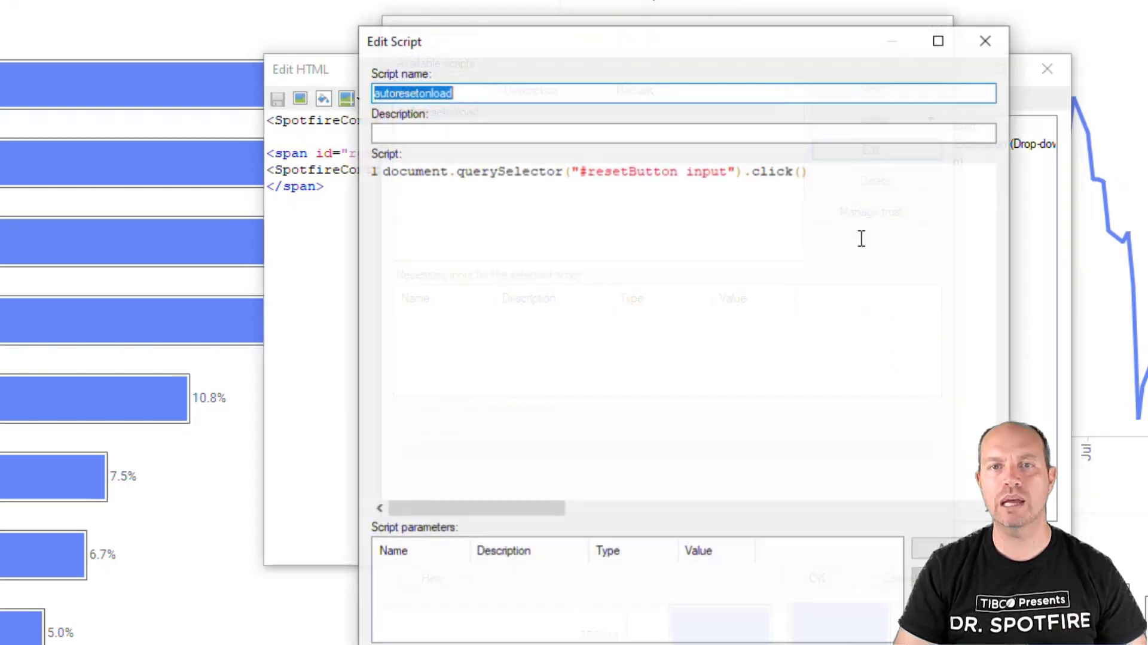
{"action": "left_click", "coordinate": [792, 226]}
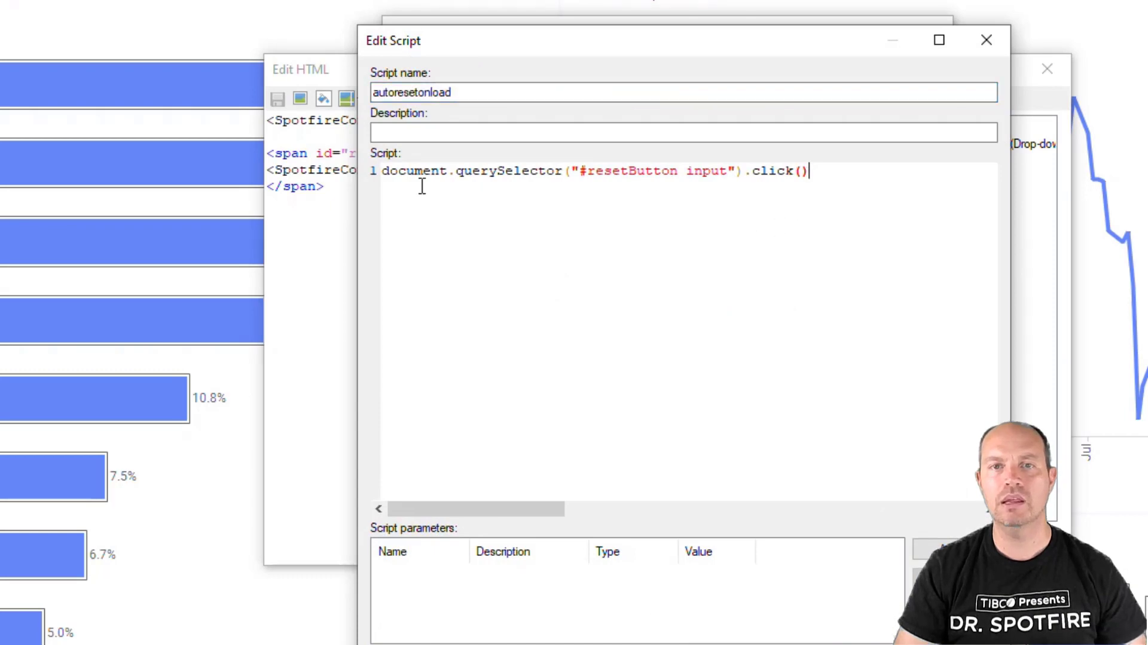
Step: Inspect the '#resetButton input' selector and its click() call, then close with OK
{"action": "double_click", "coordinate": [643, 171]}
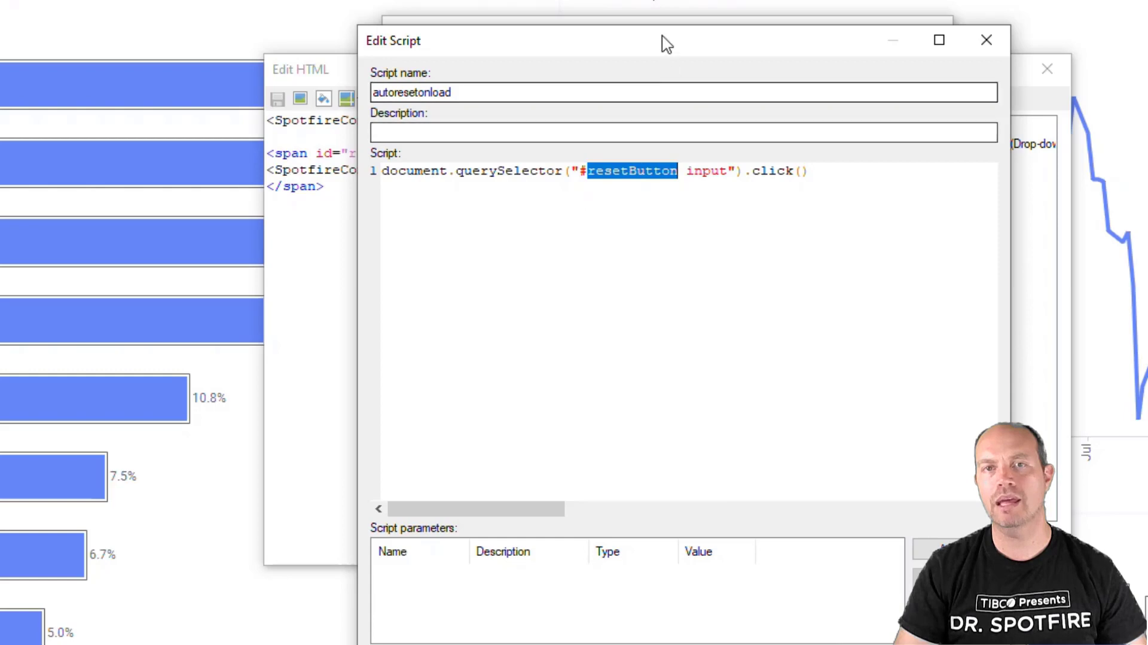
{"action": "left_click_drag", "start_coordinate": [662, 41], "coordinate": [698, 43]}
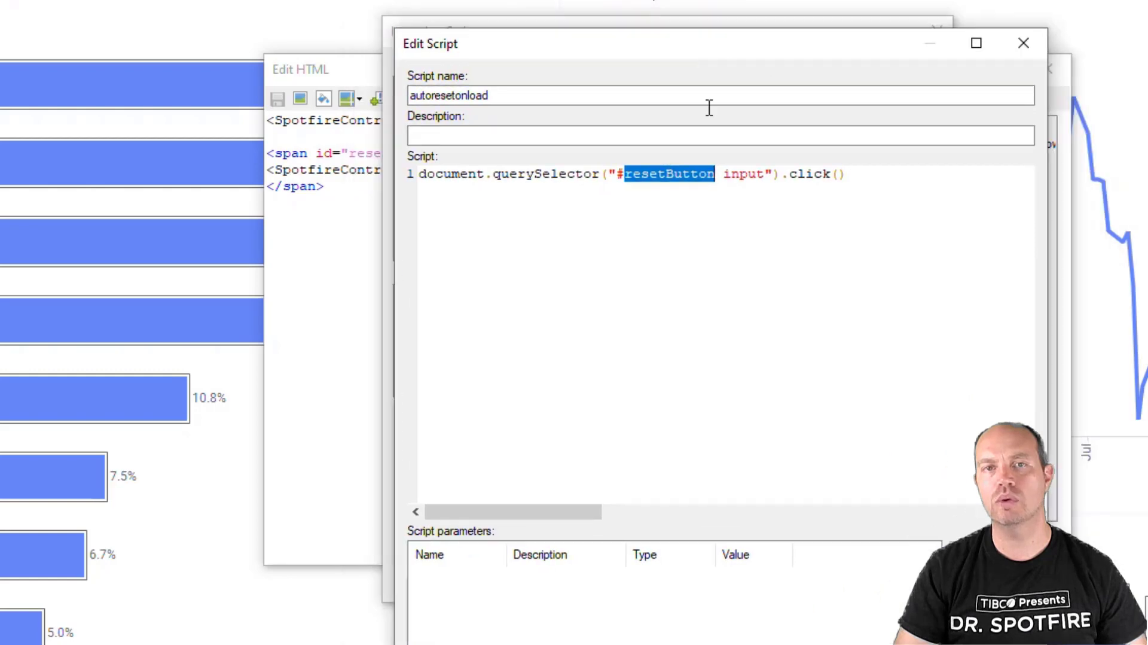
{"action": "double_click", "coordinate": [748, 174]}
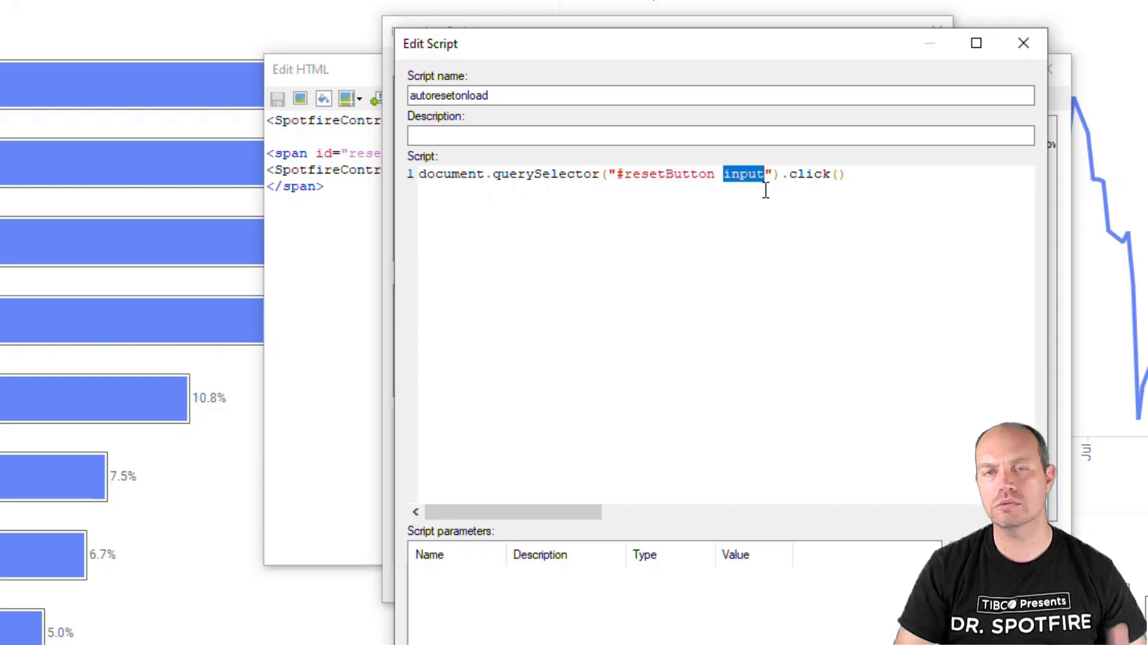
{"action": "key", "text": "End"}
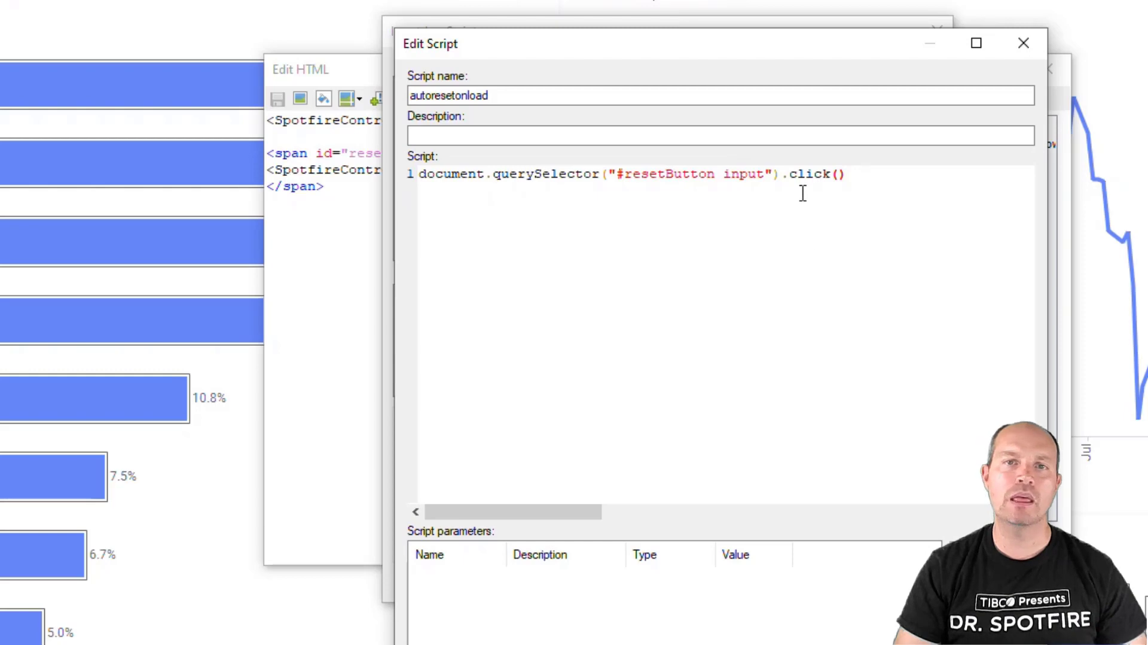
{"action": "left_click_drag", "start_coordinate": [790, 173], "coordinate": [847, 174]}
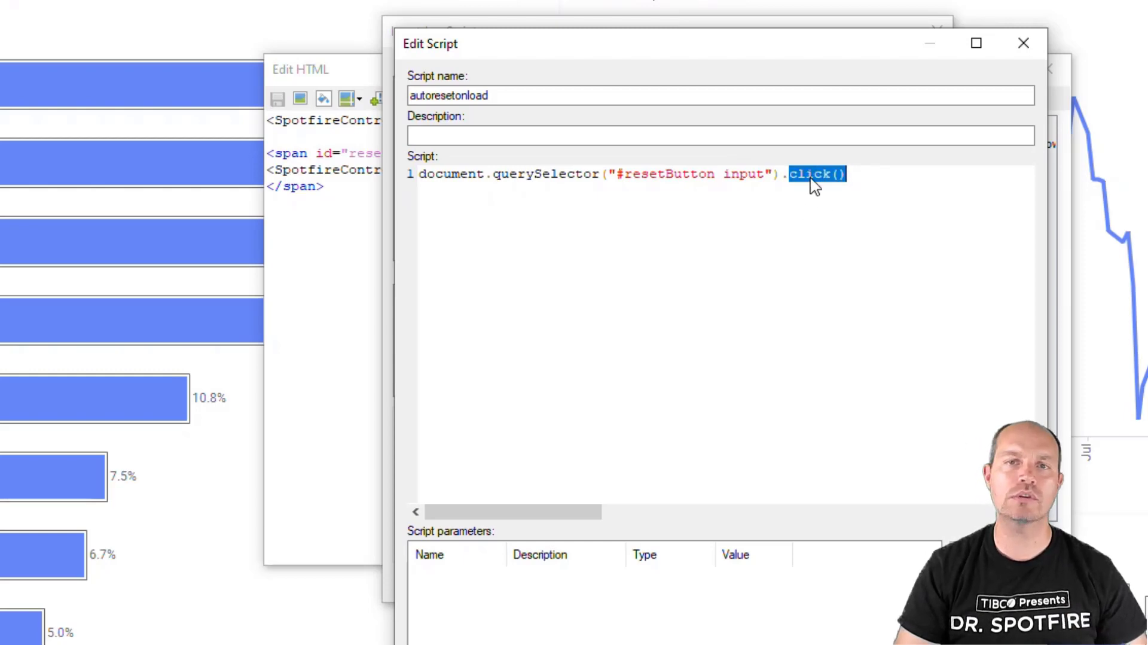
{"action": "left_click", "coordinate": [841, 194]}
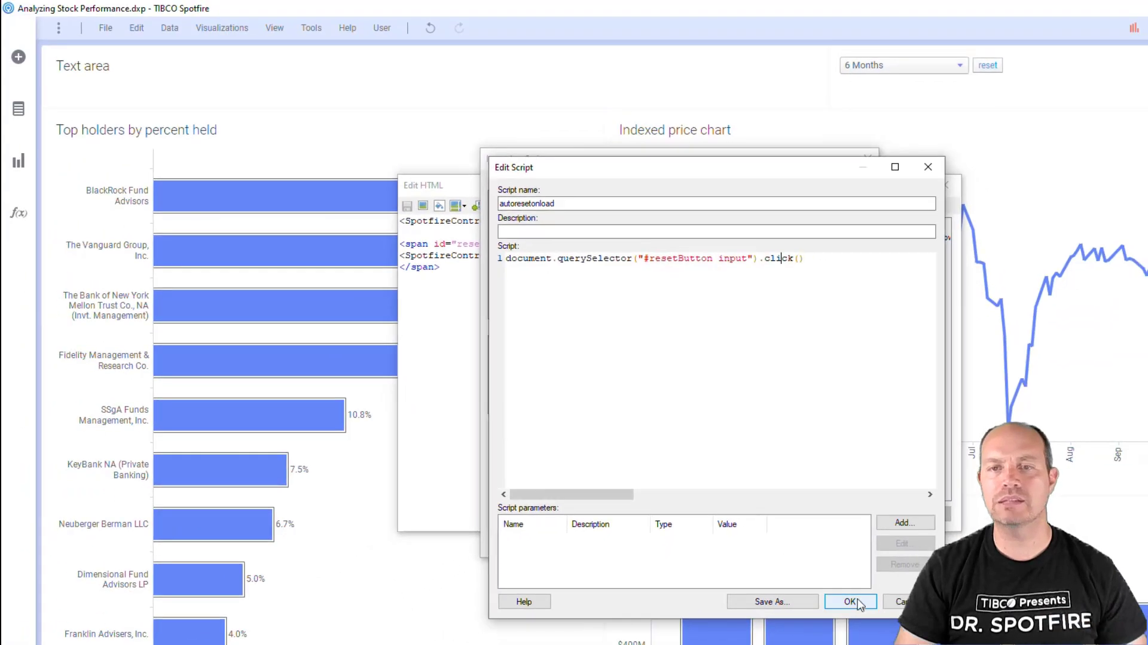
{"action": "left_click", "coordinate": [845, 603]}
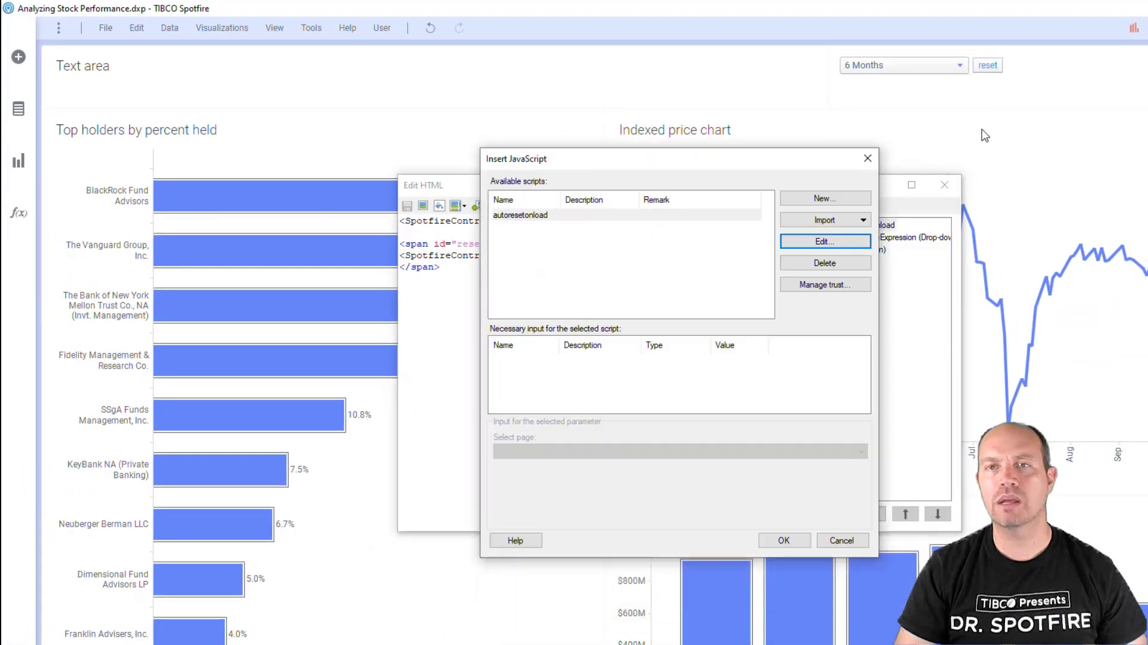
Step: Add the hidden attribute to the resetButton span tag and save the HTML
{"action": "left_click", "coordinate": [786, 541]}
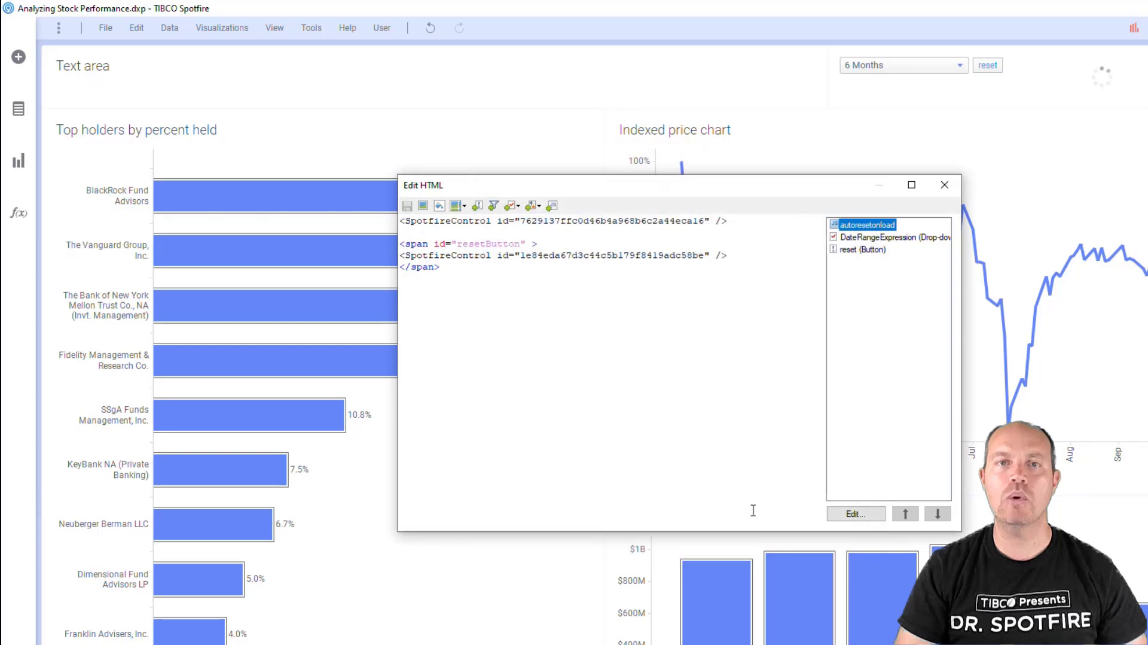
{"action": "left_click", "coordinate": [531, 244]}
{"action": "type", "text": "hidden"}
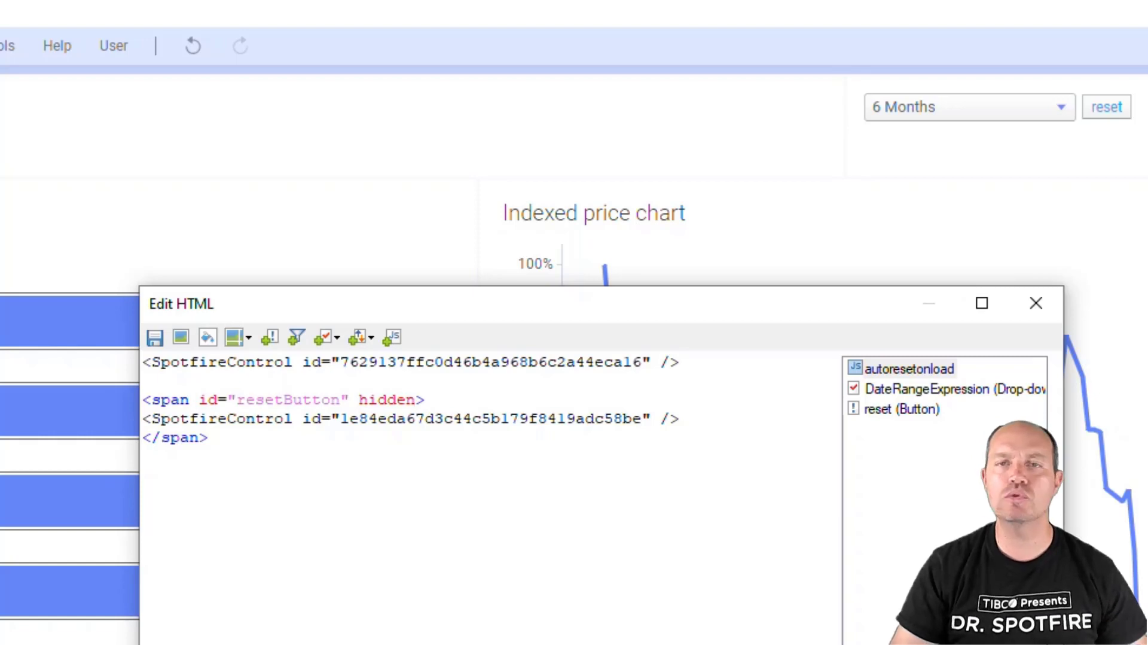
{"action": "left_click", "coordinate": [388, 399]}
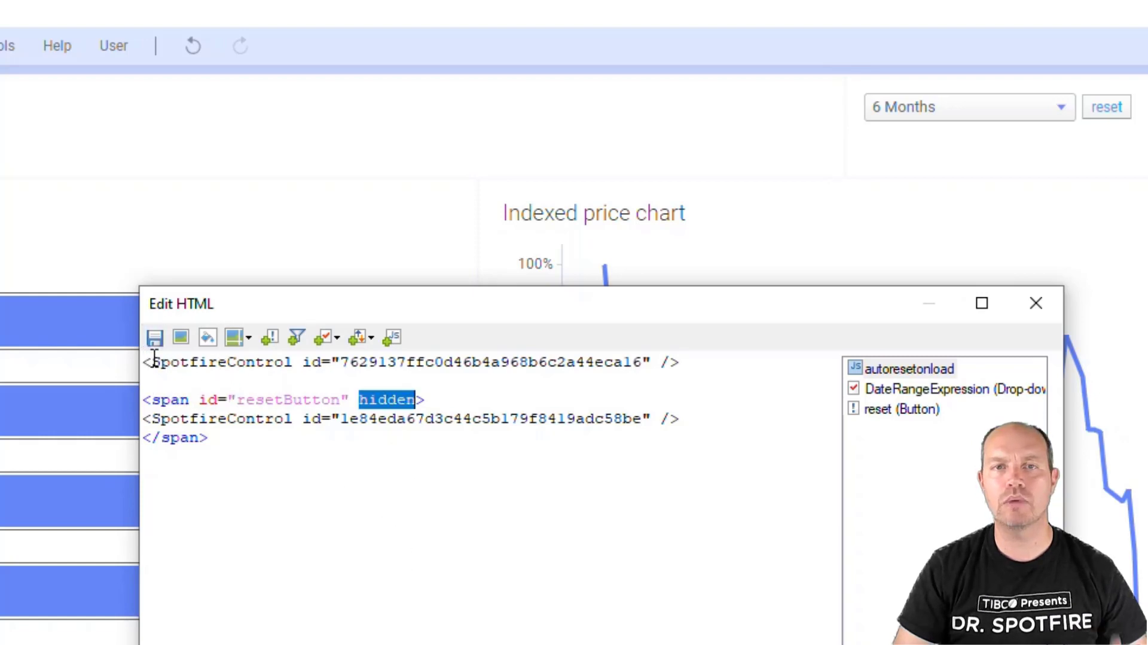
{"action": "left_click", "coordinate": [154, 336]}
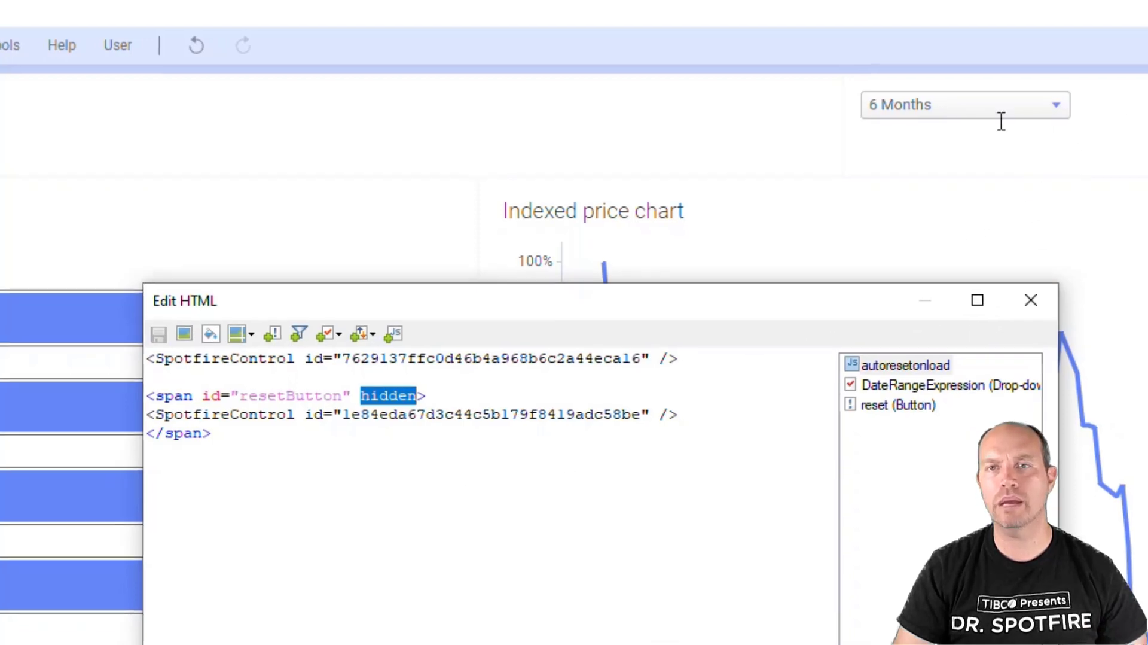
Step: Choose 12 Months, visit K-means clustering, confirm the return shows 6 Months, then close Edit HTML
{"action": "left_click", "coordinate": [998, 114]}
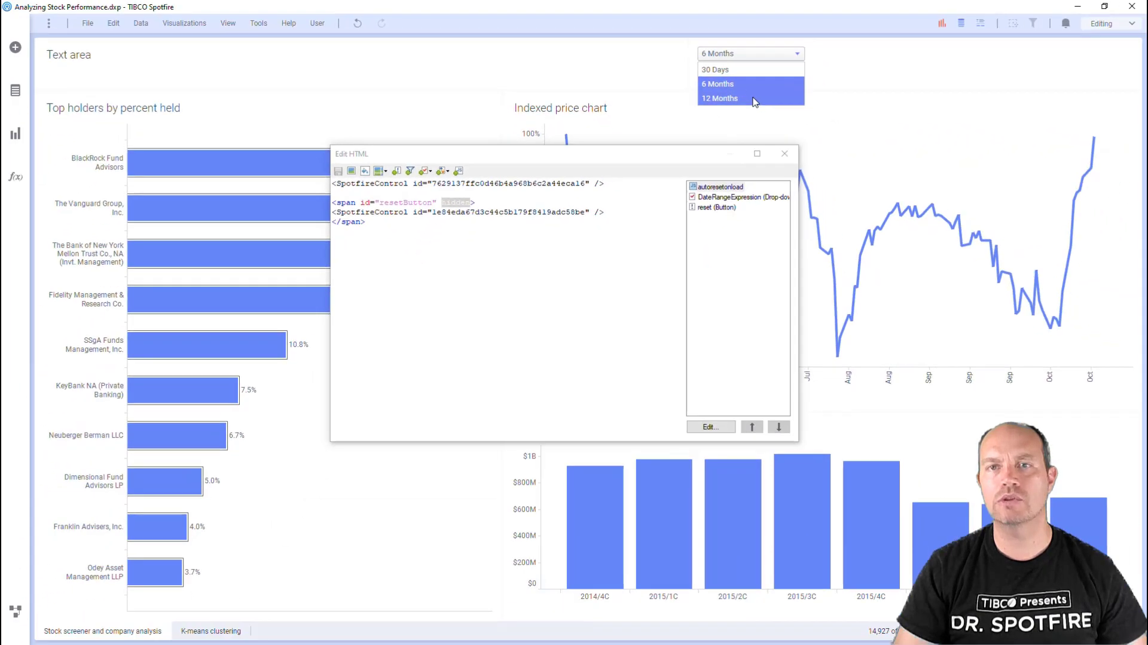
{"action": "left_click", "coordinate": [753, 99]}
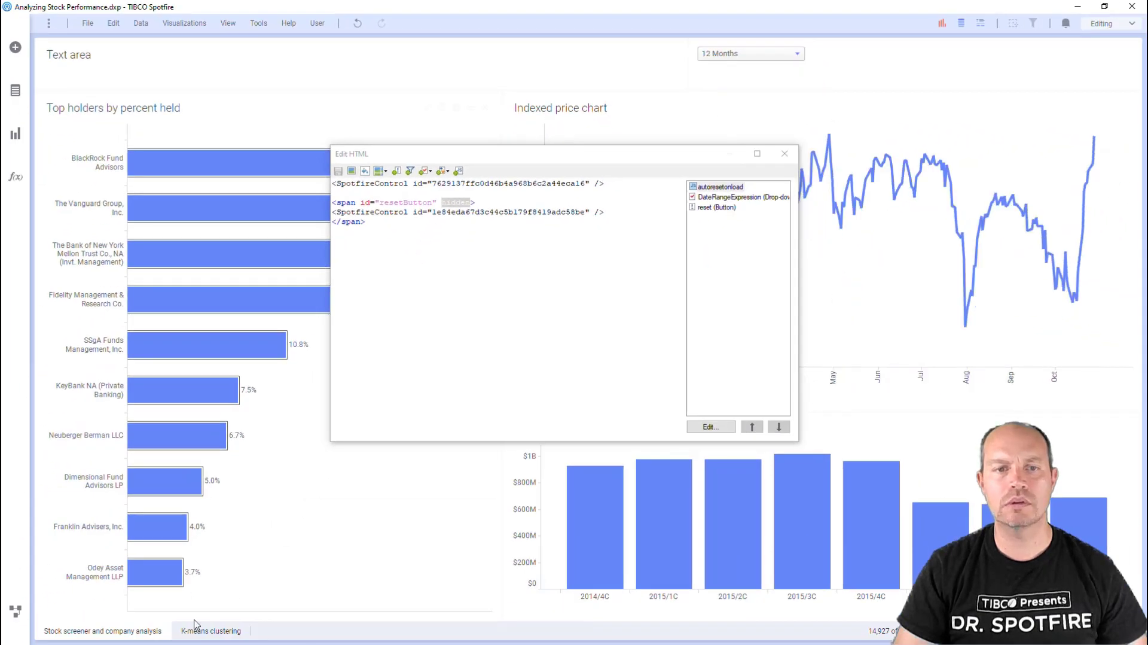
{"action": "left_click", "coordinate": [210, 632]}
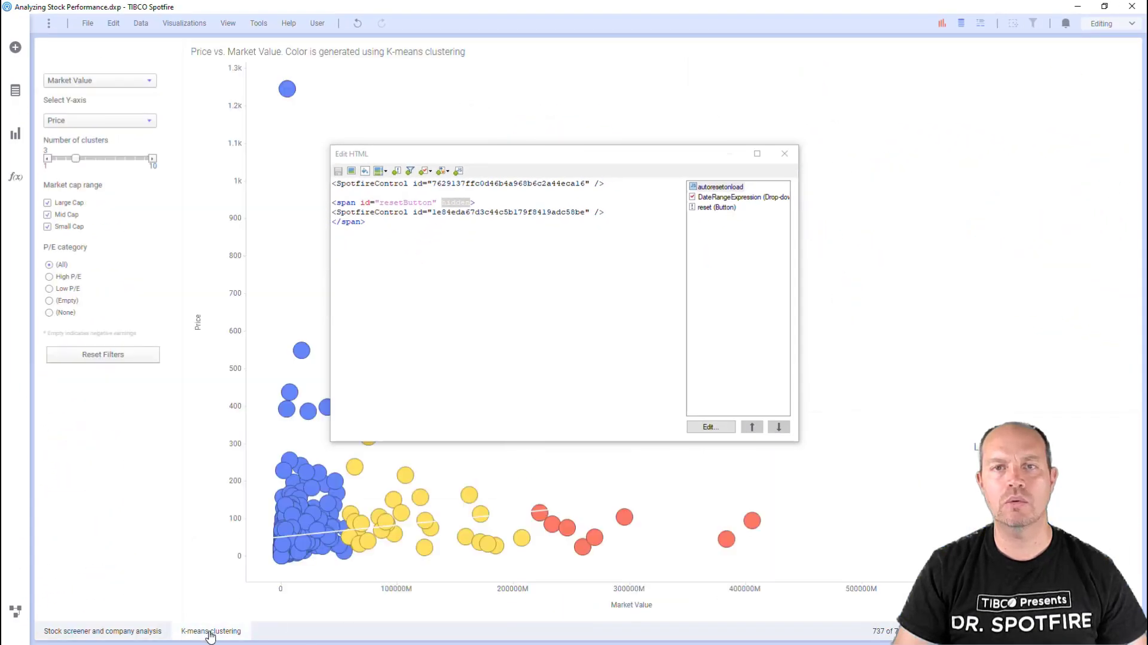
{"action": "left_click", "coordinate": [123, 631]}
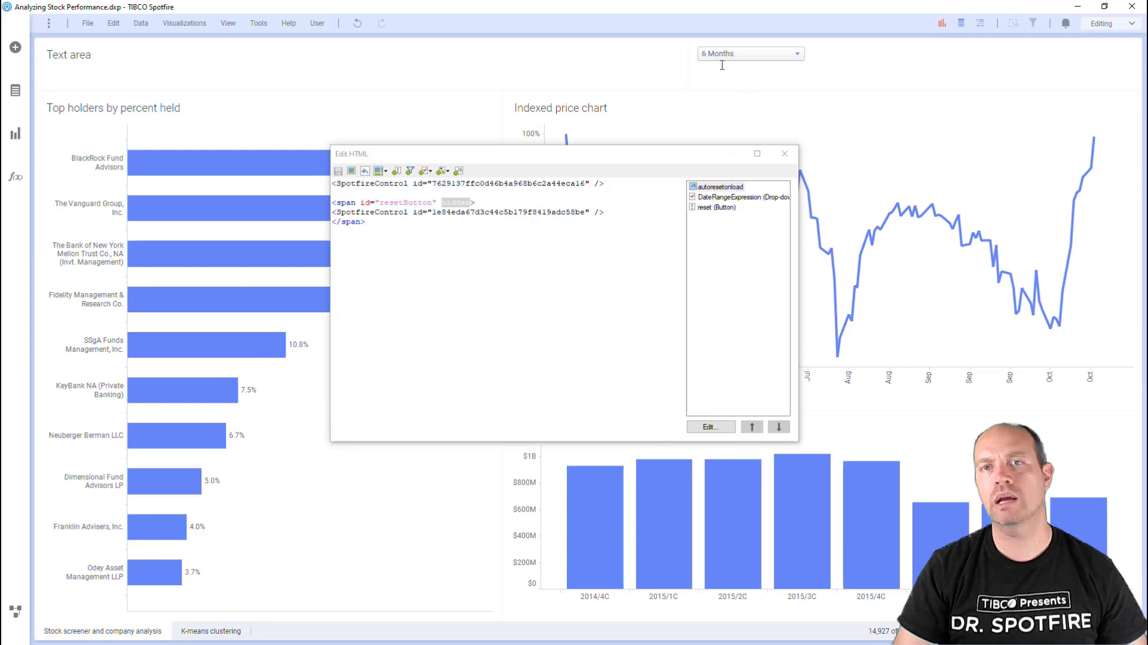
{"action": "left_click", "coordinate": [782, 156]}
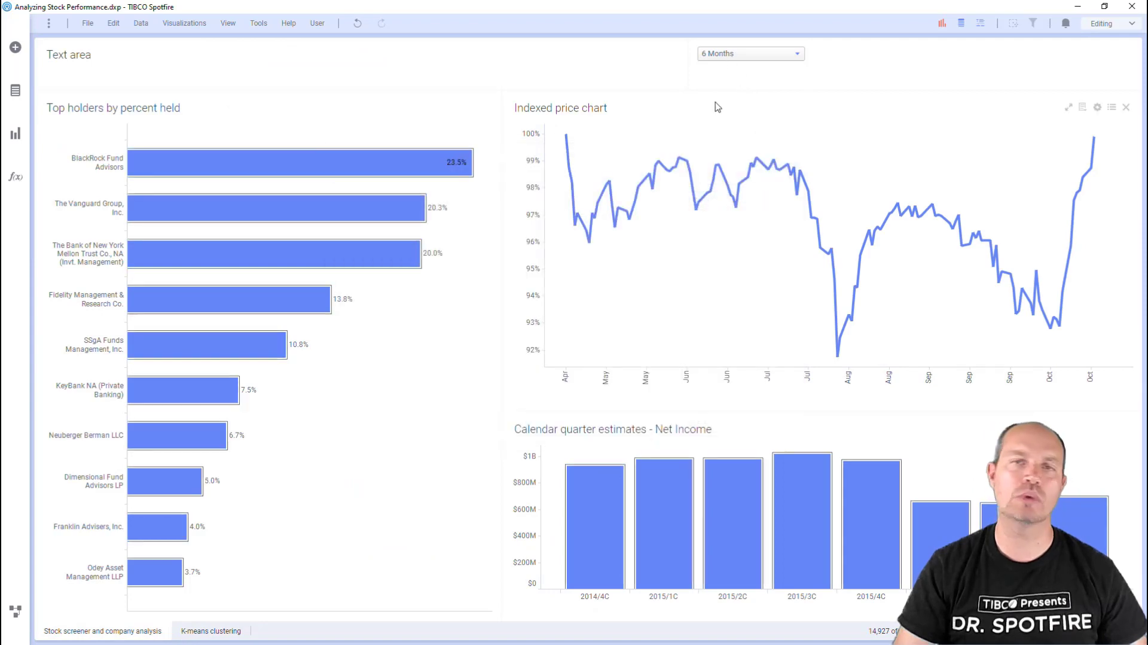